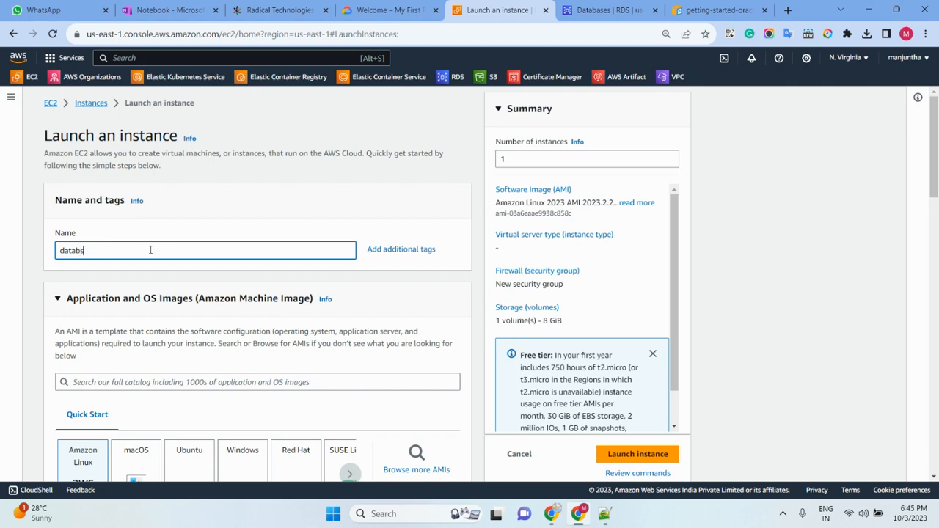
Step: Keep the Amazon Linux 2023 AMI and set the instance type to t2.small
{"action": "scroll", "coordinate": [261, 216], "scroll_direction": "down", "scroll_amount": 3}
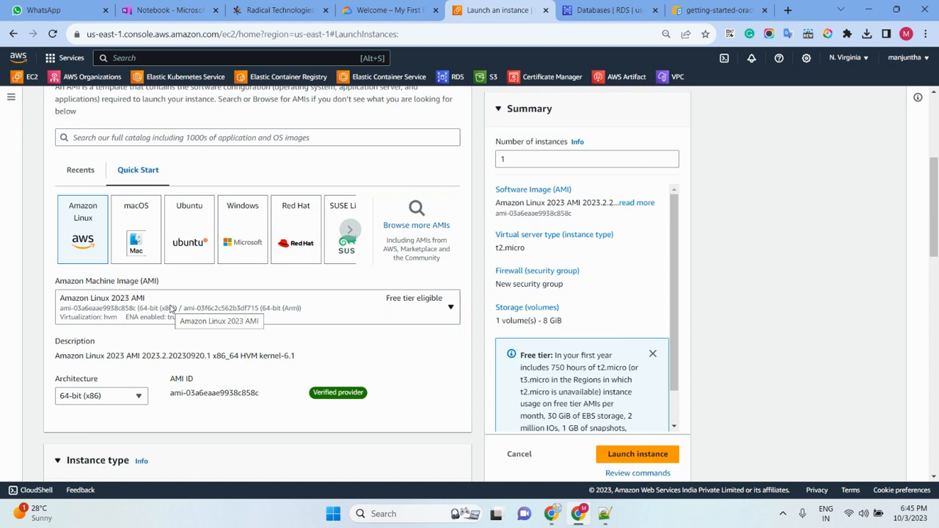
{"action": "scroll", "coordinate": [199, 305], "scroll_direction": "down", "scroll_amount": 4}
{"action": "left_click", "coordinate": [227, 248]}
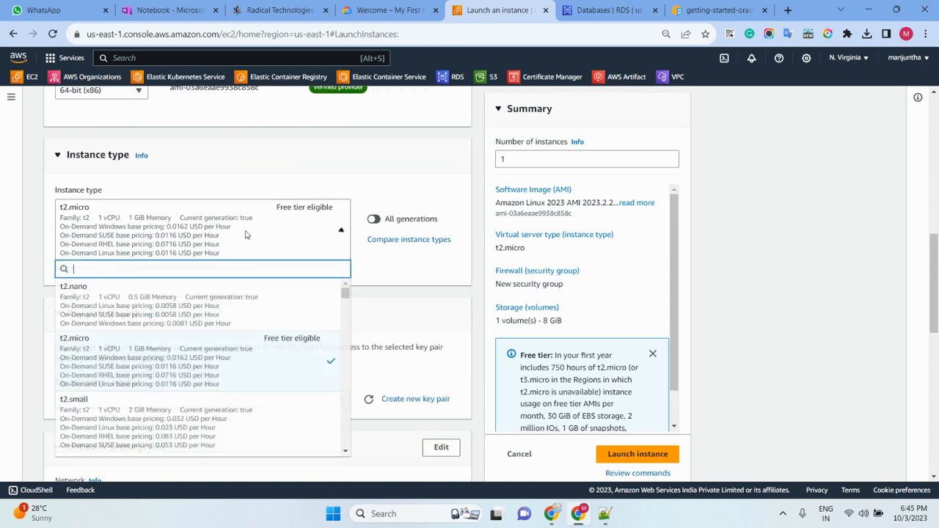
{"action": "scroll", "coordinate": [184, 363], "scroll_direction": "down", "scroll_amount": 2}
{"action": "scroll", "coordinate": [184, 368], "scroll_direction": "up", "scroll_amount": 2}
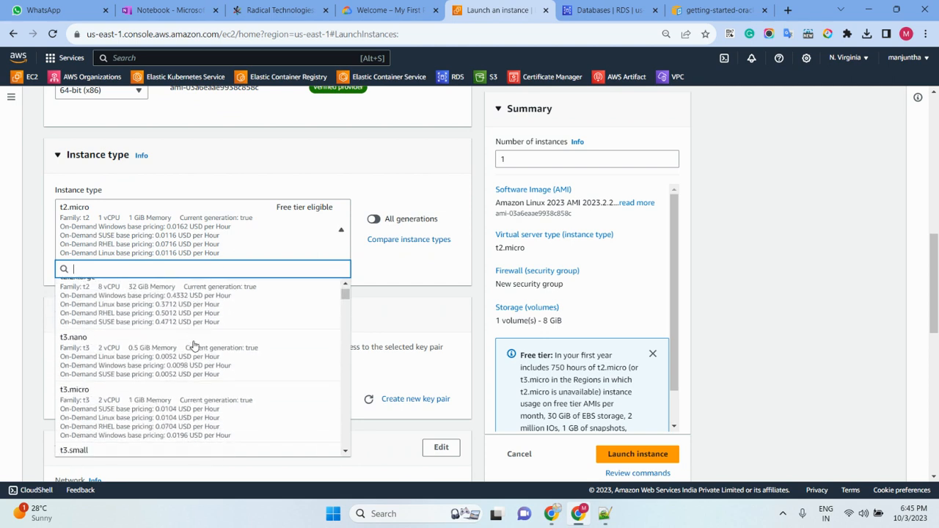
{"action": "scroll", "coordinate": [194, 344], "scroll_direction": "up", "scroll_amount": 1}
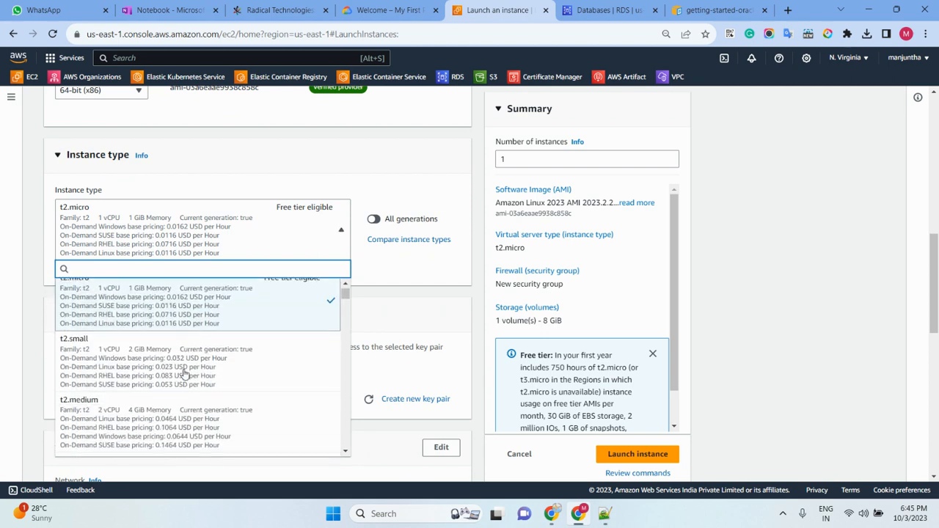
{"action": "left_click", "coordinate": [115, 370]}
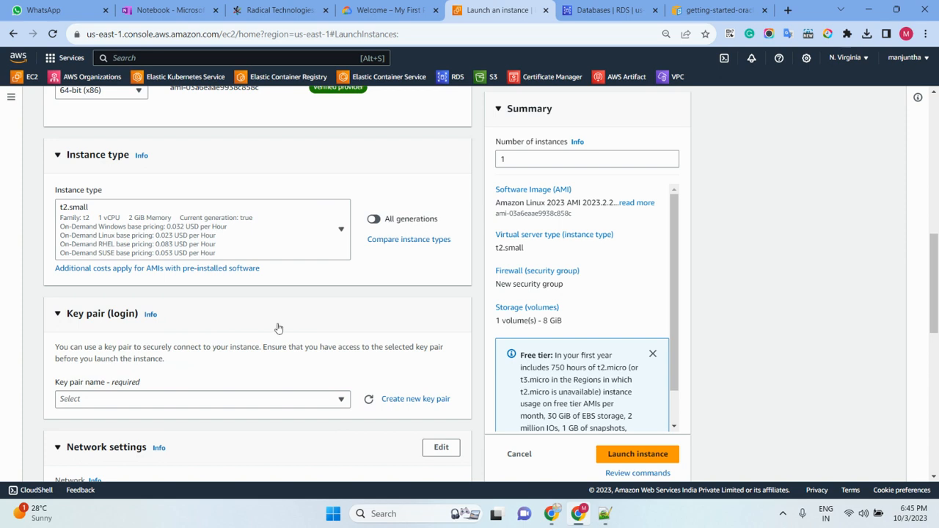
Step: Set the key pair option to proceed without a key pair
{"action": "scroll", "coordinate": [158, 318], "scroll_direction": "down", "scroll_amount": 3}
{"action": "left_click", "coordinate": [149, 217]}
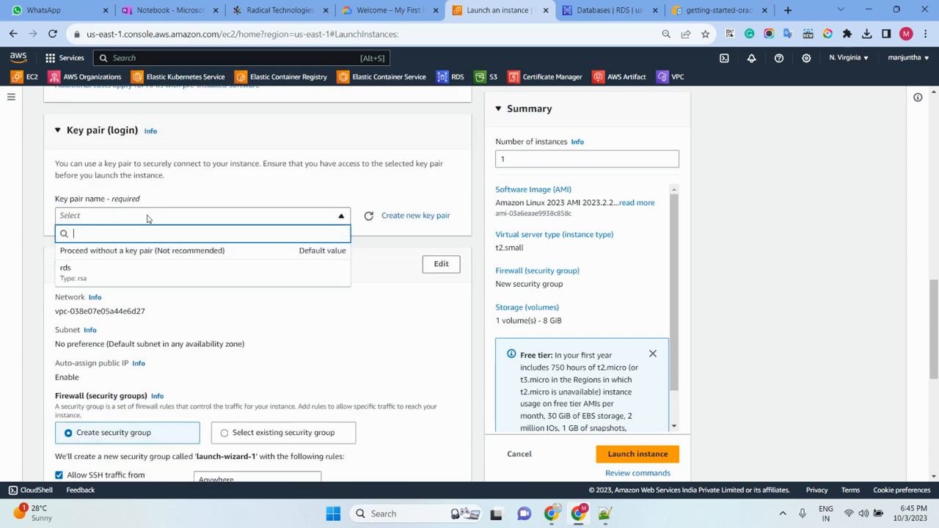
{"action": "left_click", "coordinate": [187, 251]}
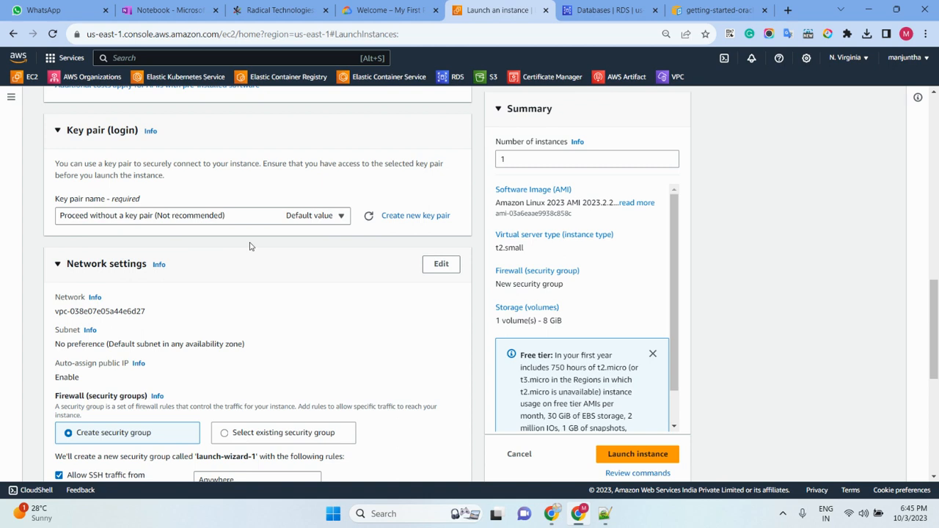
Step: Assign the existing default security group to the instance and check which VPC it uses
{"action": "scroll", "coordinate": [293, 251], "scroll_direction": "down", "scroll_amount": 2}
{"action": "left_click", "coordinate": [290, 250]}
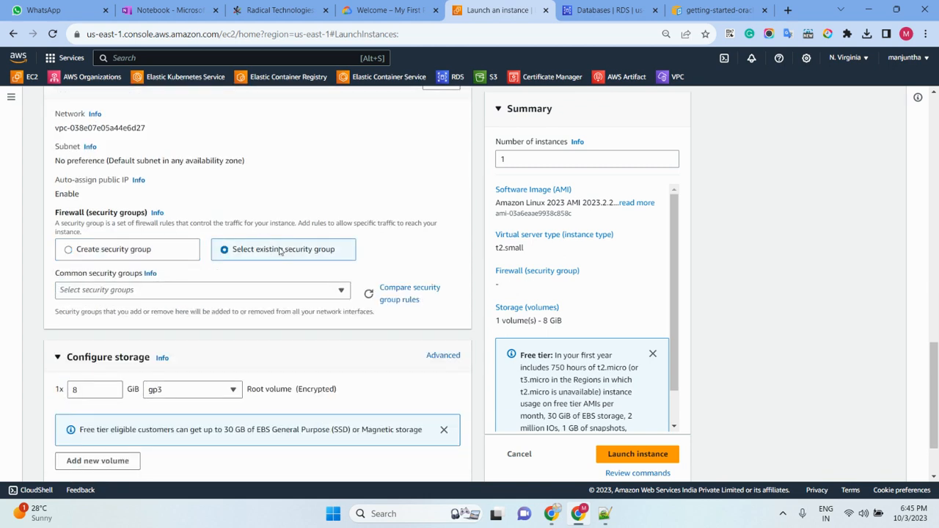
{"action": "left_click", "coordinate": [205, 292]}
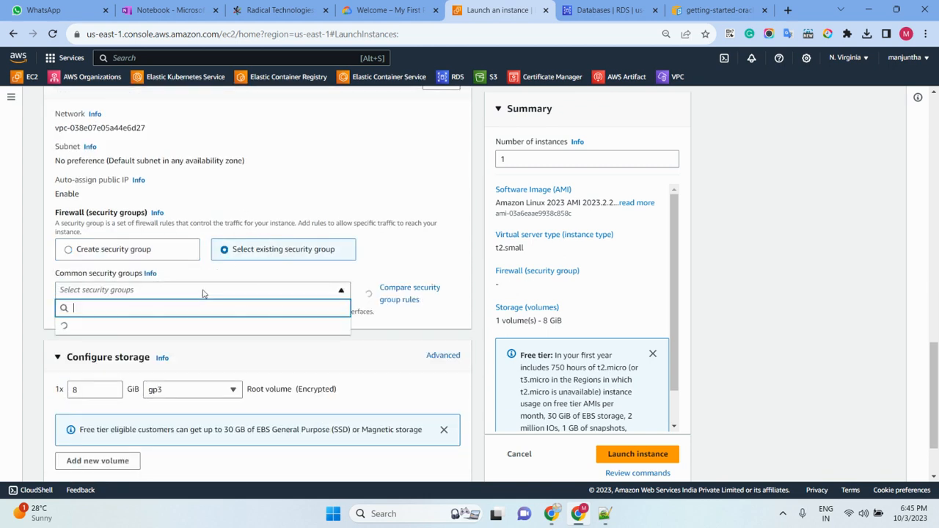
{"action": "left_click", "coordinate": [129, 331]}
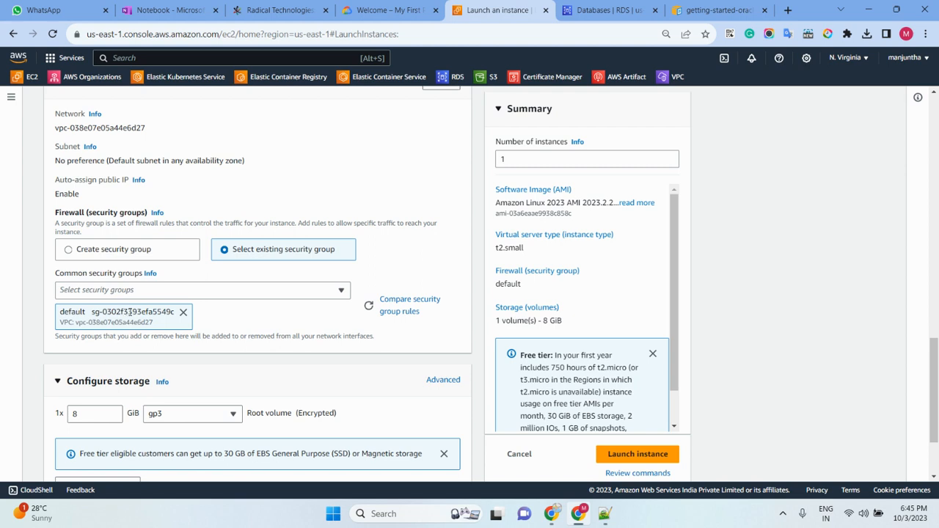
{"action": "scroll", "coordinate": [126, 312], "scroll_direction": "up", "scroll_amount": 2}
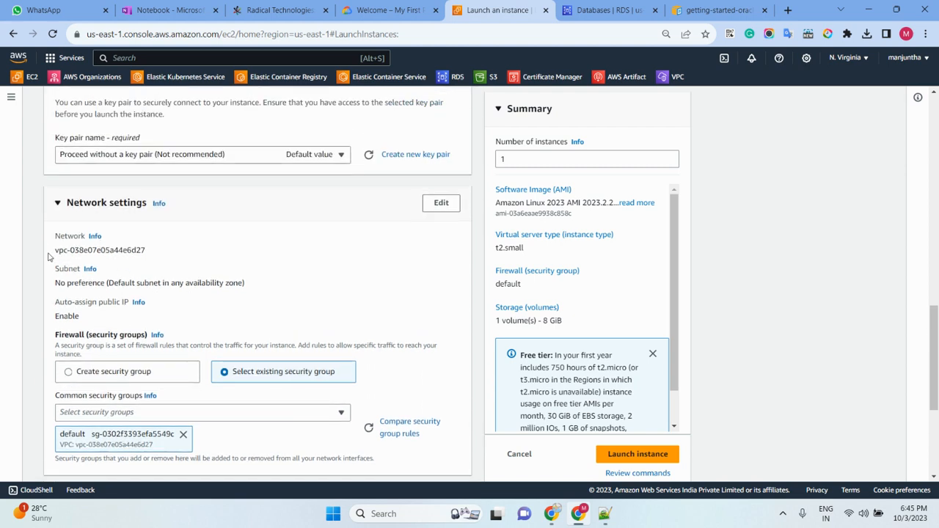
{"action": "left_click_drag", "start_coordinate": [53, 252], "coordinate": [154, 256]}
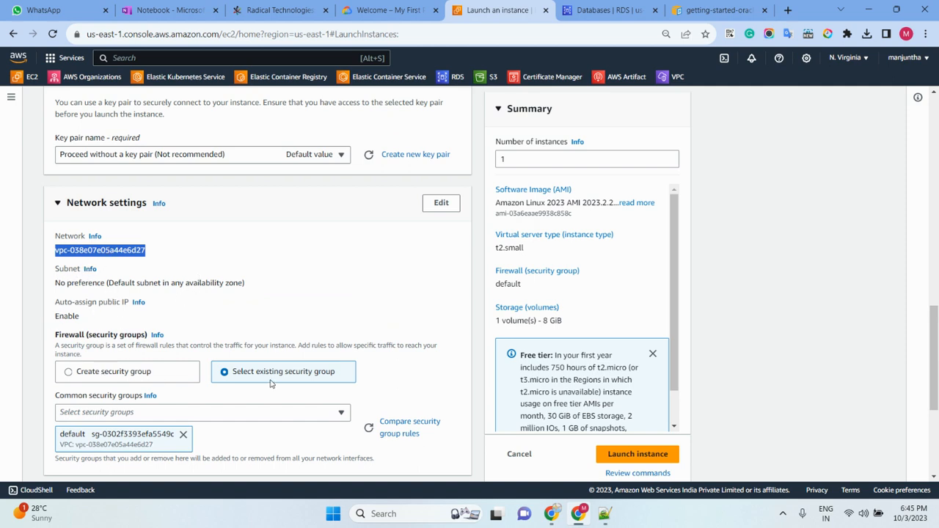
Step: Expand the advanced details and set the IAM instance profile to SSMInstanceProfile
{"action": "scroll", "coordinate": [271, 247], "scroll_direction": "down", "scroll_amount": 3}
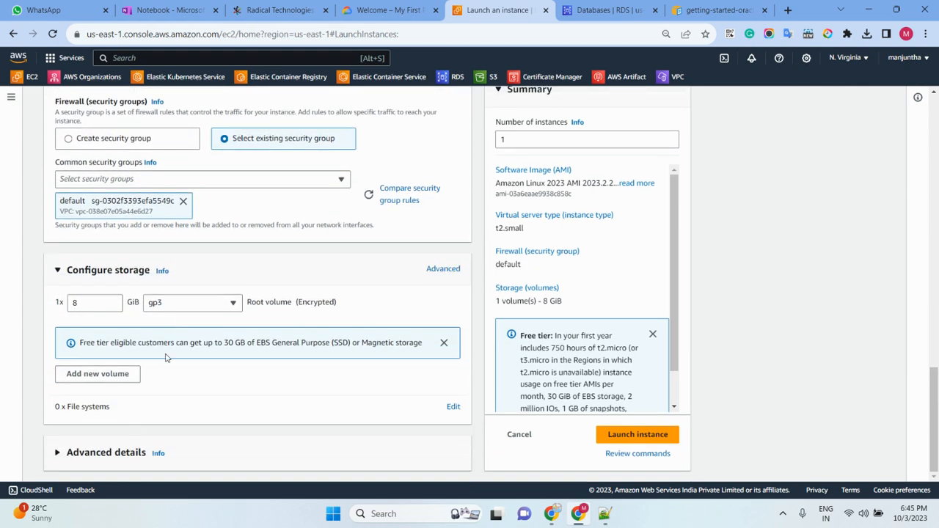
{"action": "left_click", "coordinate": [96, 453]}
{"action": "scroll", "coordinate": [205, 301], "scroll_direction": "down", "scroll_amount": 3}
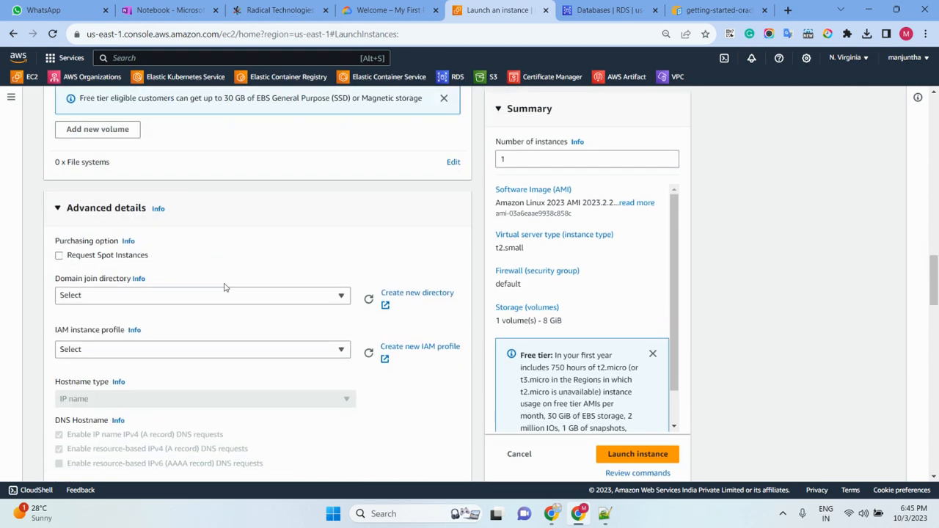
{"action": "left_click", "coordinate": [105, 348]}
{"action": "scroll", "coordinate": [168, 319], "scroll_direction": "down", "scroll_amount": 6}
{"action": "scroll", "coordinate": [121, 232], "scroll_direction": "up", "scroll_amount": 1}
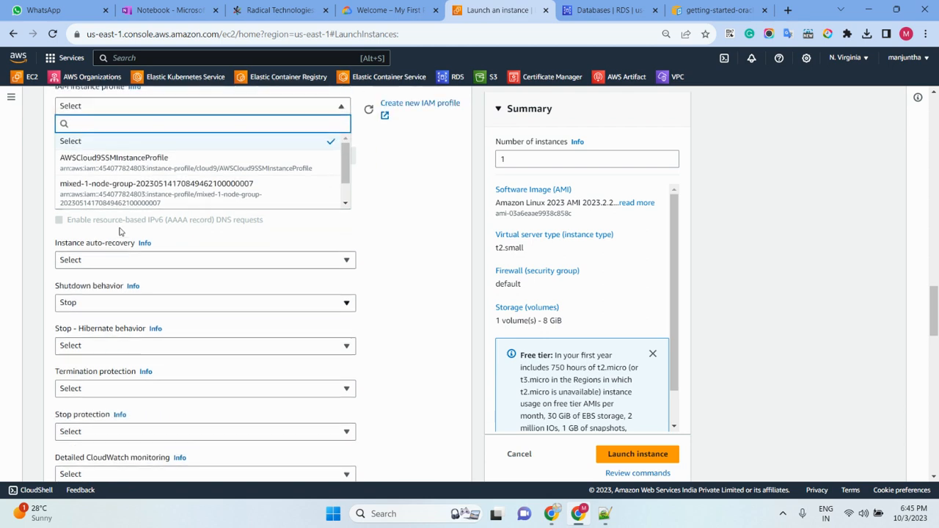
{"action": "scroll", "coordinate": [125, 220], "scroll_direction": "up", "scroll_amount": 1}
{"action": "scroll", "coordinate": [128, 242], "scroll_direction": "down", "scroll_amount": 1}
{"action": "left_click", "coordinate": [120, 258]}
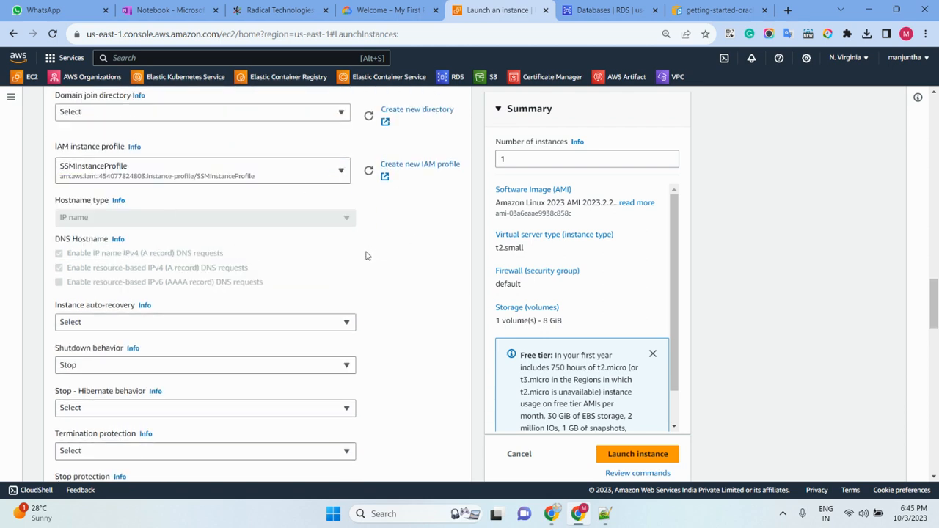
Step: Review the remaining advanced details at their defaults and launch the instance
{"action": "scroll", "coordinate": [436, 271], "scroll_direction": "down", "scroll_amount": 5}
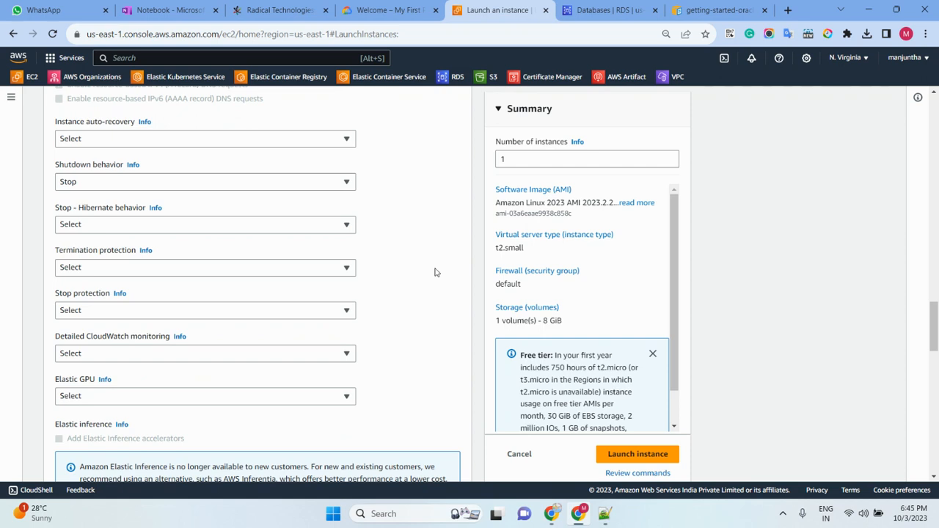
{"action": "scroll", "coordinate": [430, 242], "scroll_direction": "down", "scroll_amount": 3}
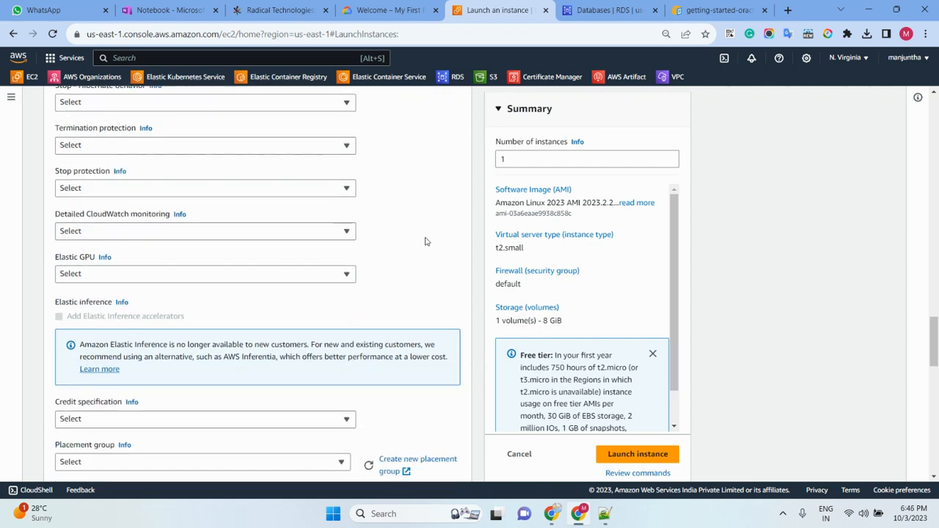
{"action": "scroll", "coordinate": [426, 242], "scroll_direction": "down", "scroll_amount": 3}
{"action": "left_click", "coordinate": [658, 458]}
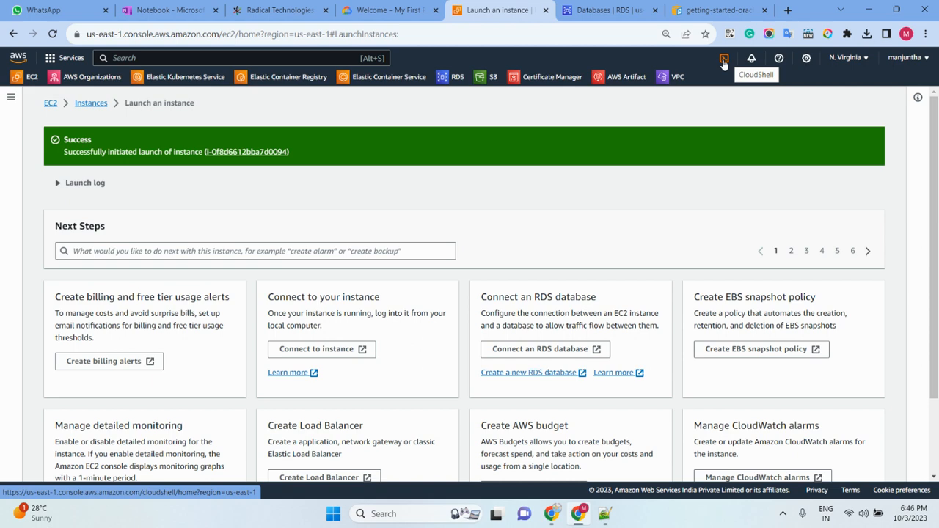
Step: Show the list of all EC2 instances and refresh it to check the new instance
{"action": "scroll", "coordinate": [476, 158], "scroll_direction": "down", "scroll_amount": 2}
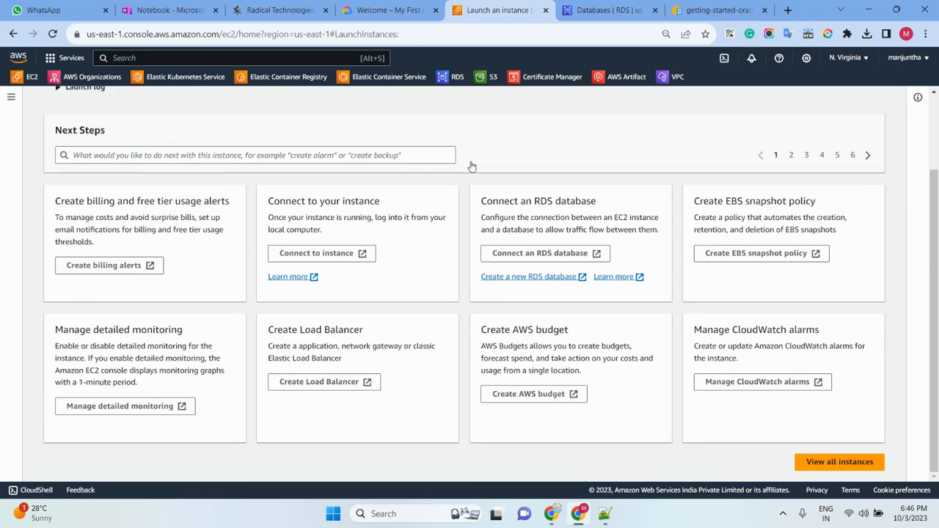
{"action": "left_click", "coordinate": [839, 461]}
{"action": "left_click", "coordinate": [587, 100]}
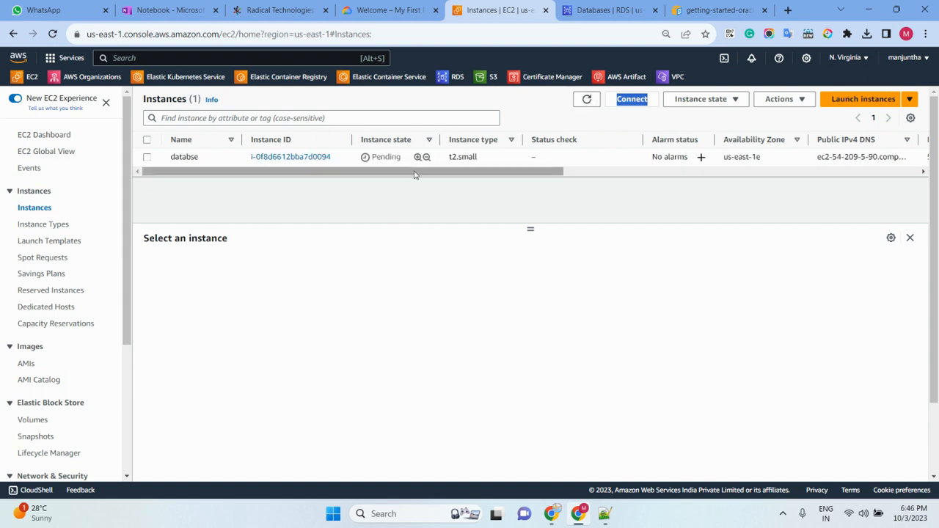
Step: Switch to the RDS databases page and start a new database with the Easy create method
{"action": "left_click", "coordinate": [594, 12]}
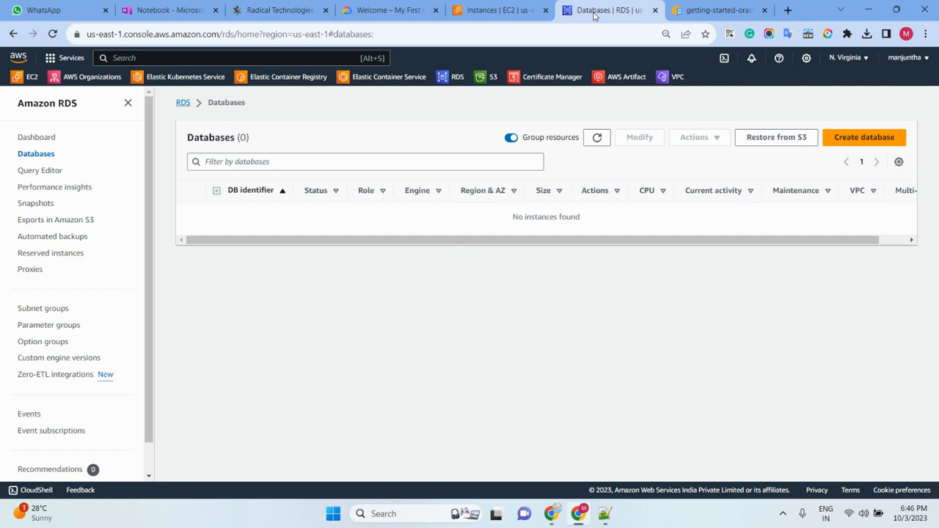
{"action": "left_click", "coordinate": [863, 138]}
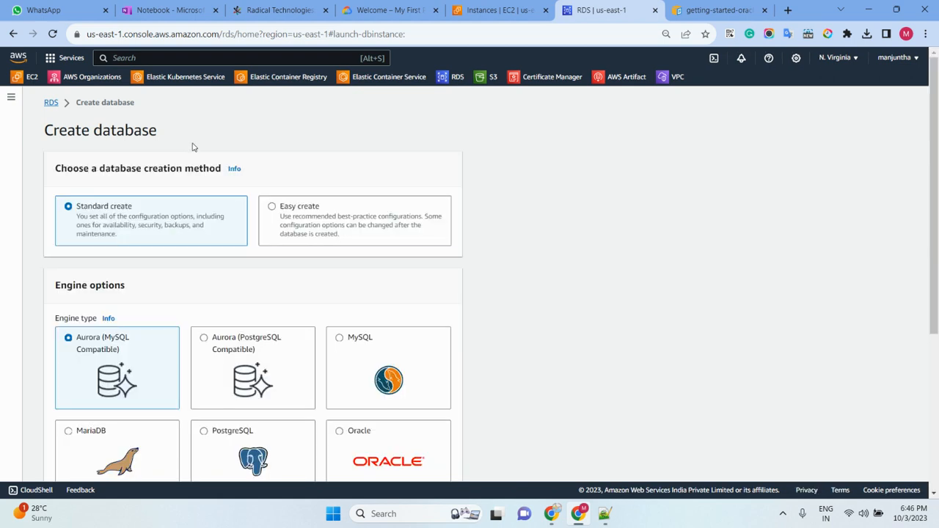
{"action": "left_click", "coordinate": [313, 218]}
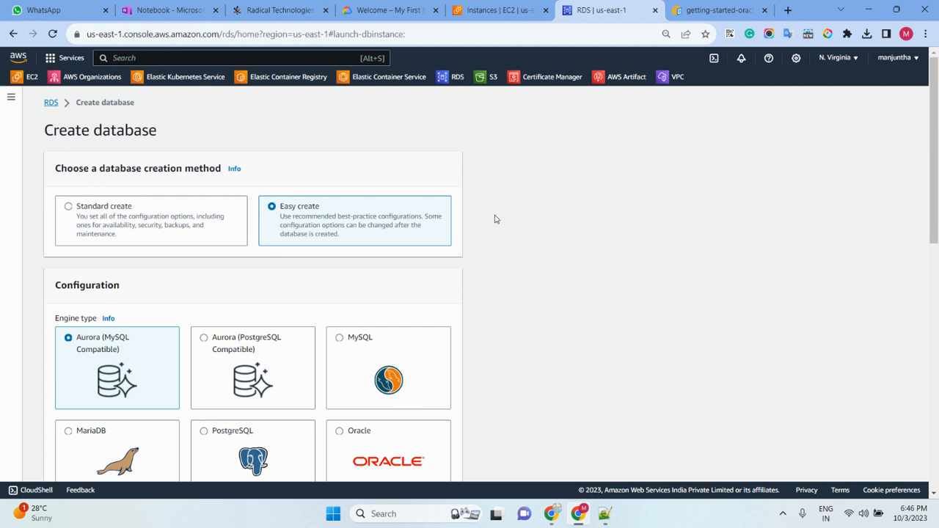
Step: Choose Oracle as the database engine type
{"action": "scroll", "coordinate": [494, 218], "scroll_direction": "down", "scroll_amount": 2}
{"action": "scroll", "coordinate": [152, 212], "scroll_direction": "up", "scroll_amount": 2}
{"action": "scroll", "coordinate": [411, 233], "scroll_direction": "down", "scroll_amount": 3}
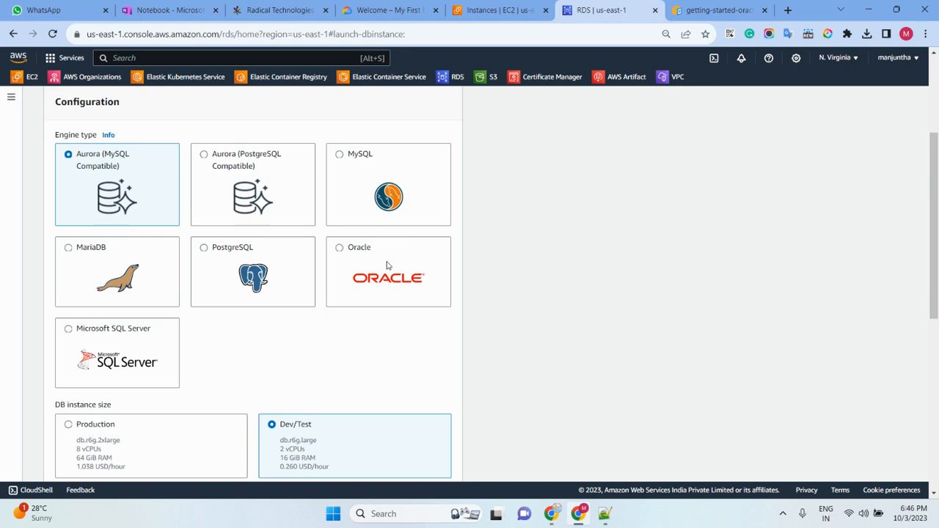
{"action": "left_click", "coordinate": [357, 267]}
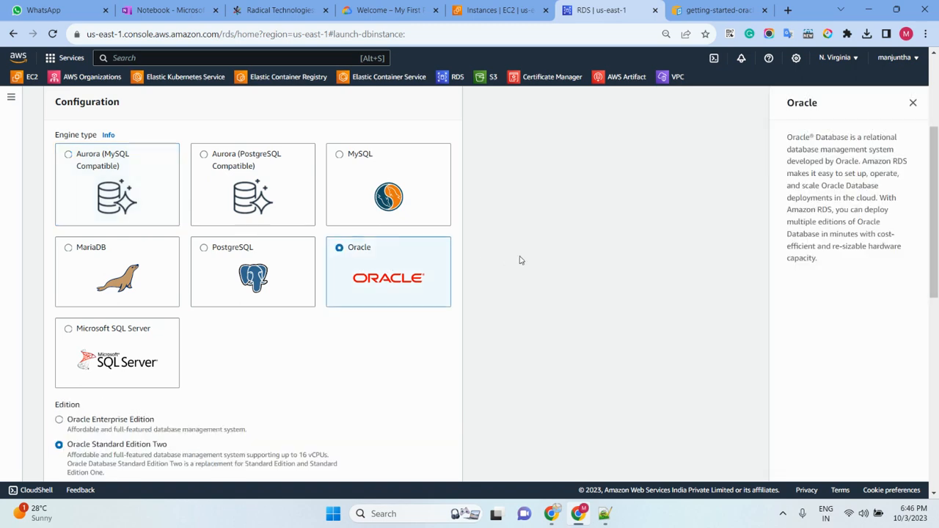
Step: Have the master password auto-generated, keep the default identifier and username, and create the database
{"action": "scroll", "coordinate": [514, 242], "scroll_direction": "down", "scroll_amount": 3}
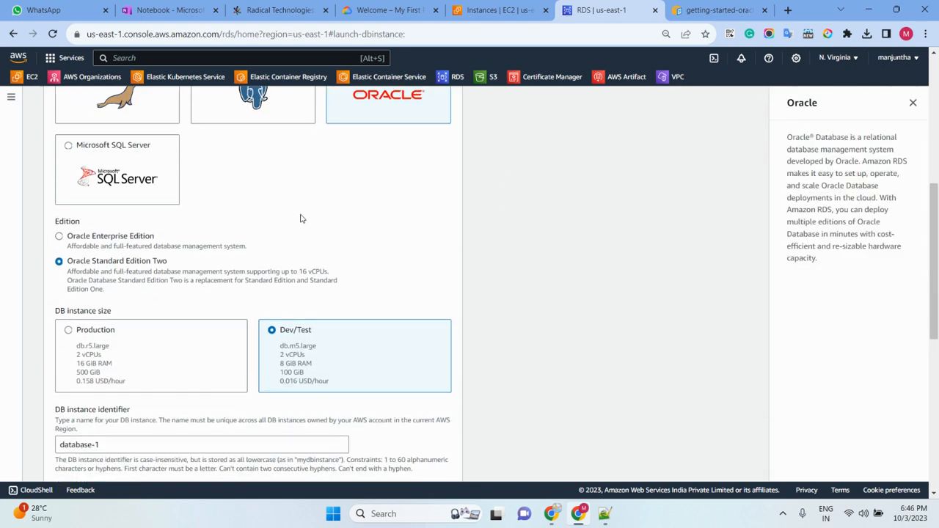
{"action": "scroll", "coordinate": [301, 217], "scroll_direction": "down", "scroll_amount": 3}
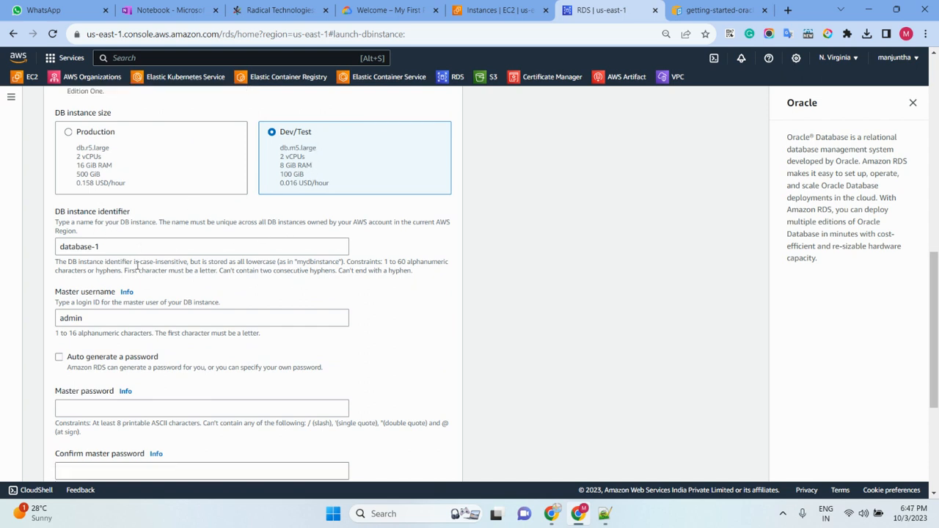
{"action": "scroll", "coordinate": [140, 265], "scroll_direction": "down", "scroll_amount": 1}
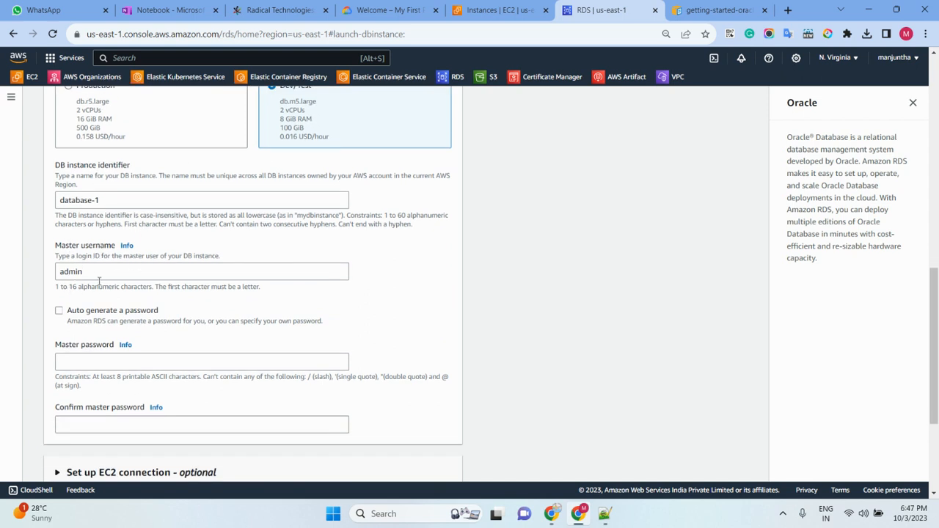
{"action": "triple_click", "coordinate": [79, 200]}
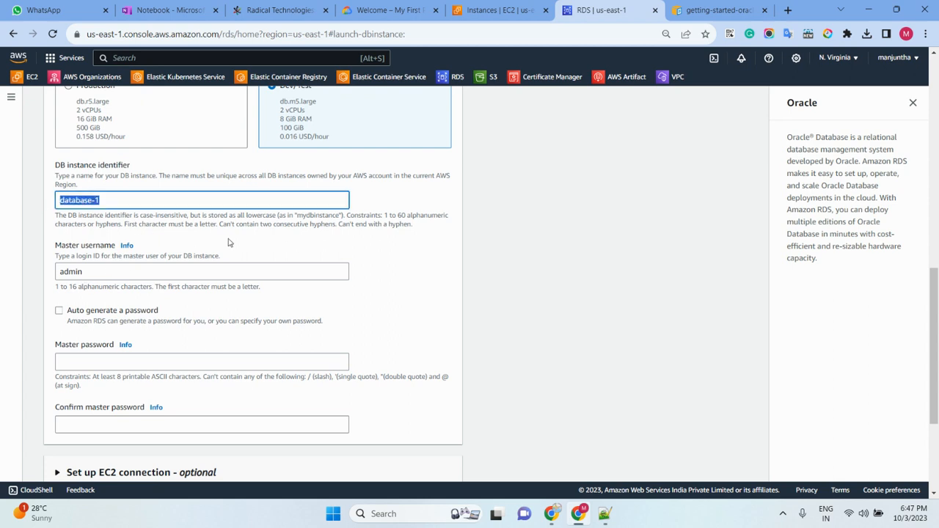
{"action": "scroll", "coordinate": [197, 241], "scroll_direction": "down", "scroll_amount": 2}
{"action": "left_click", "coordinate": [101, 189]}
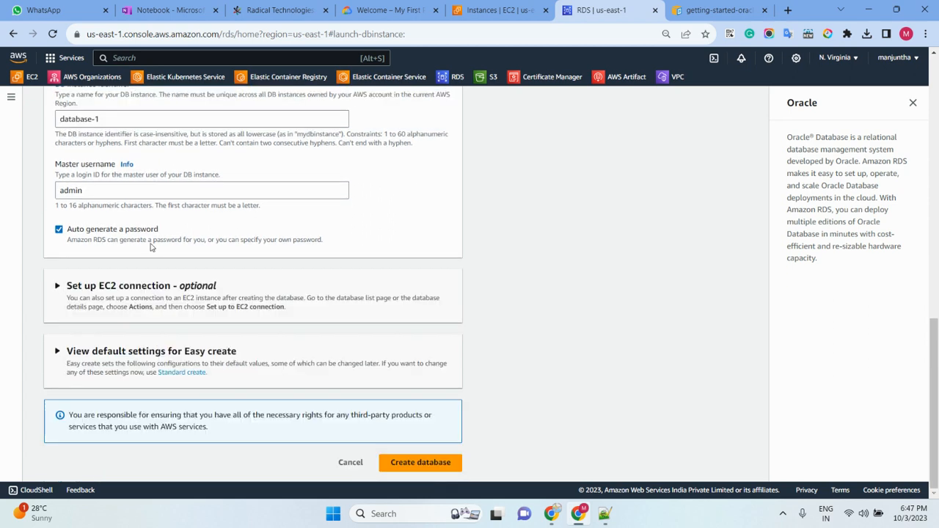
{"action": "left_click", "coordinate": [447, 468]}
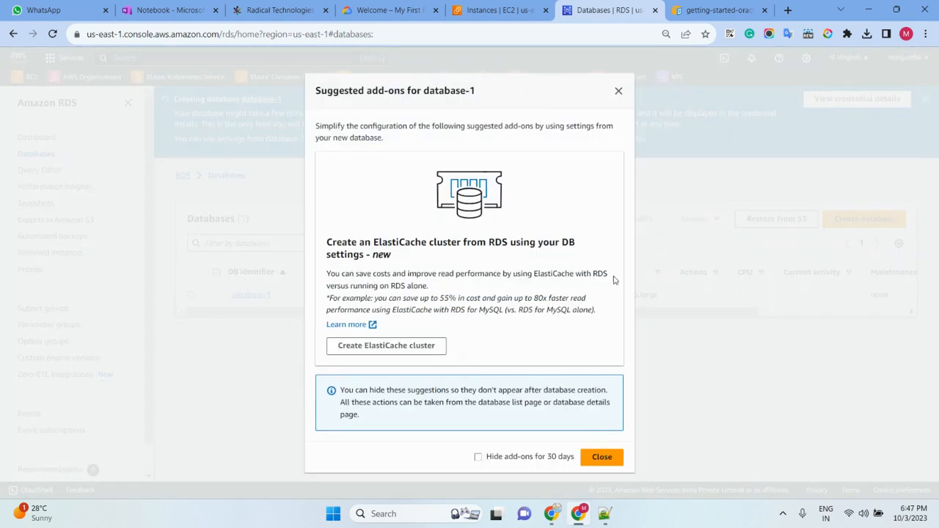
Step: Dismiss the suggested add-ons and copy the generated master password from the new database's credential details
{"action": "left_click", "coordinate": [605, 458]}
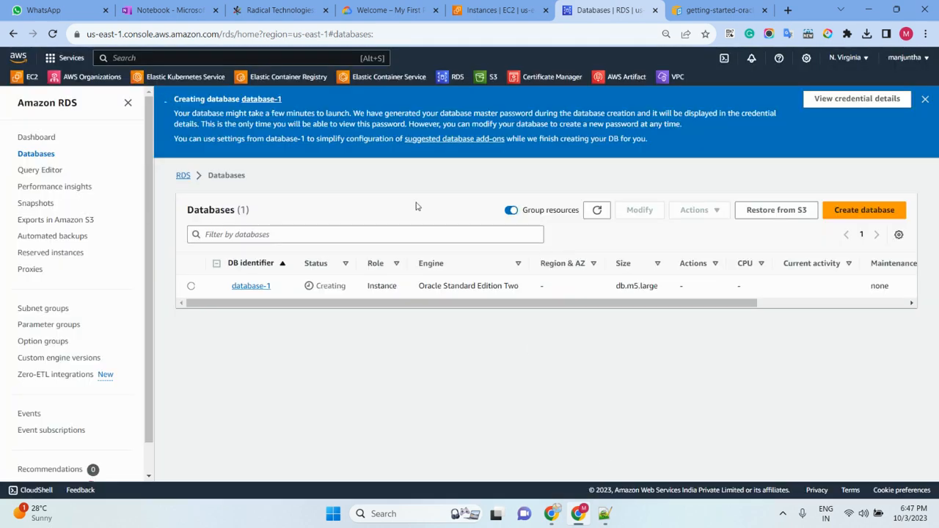
{"action": "left_click", "coordinate": [830, 110]}
{"action": "left_click", "coordinate": [428, 331]}
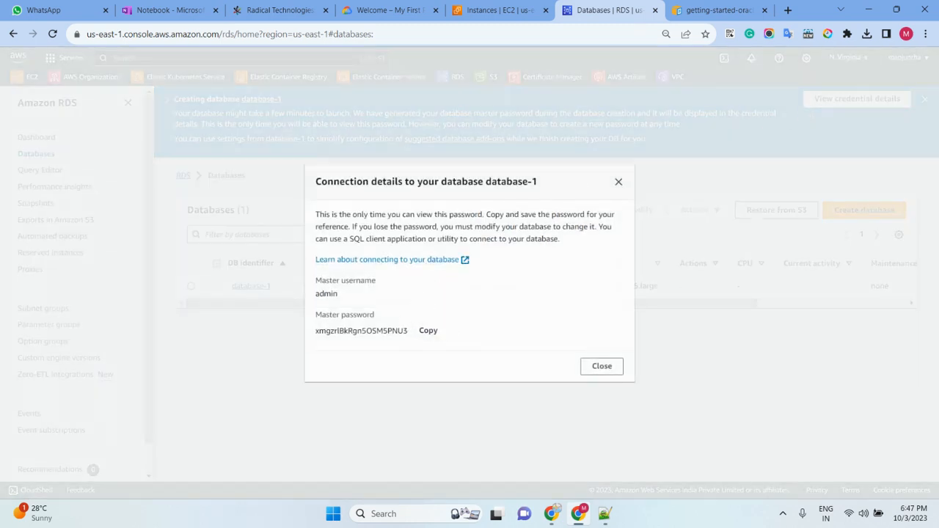
{"action": "key", "text": "alt+Tab"}
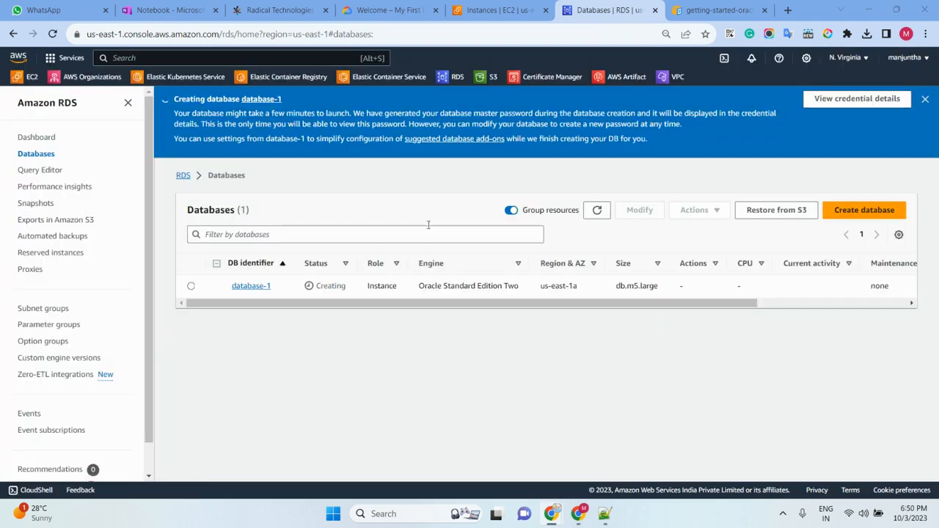
Step: Refresh the RDS database list, then connect to the EC2 instance databse with EC2 Instance Connect as ec2-user
{"action": "left_click", "coordinate": [598, 211]}
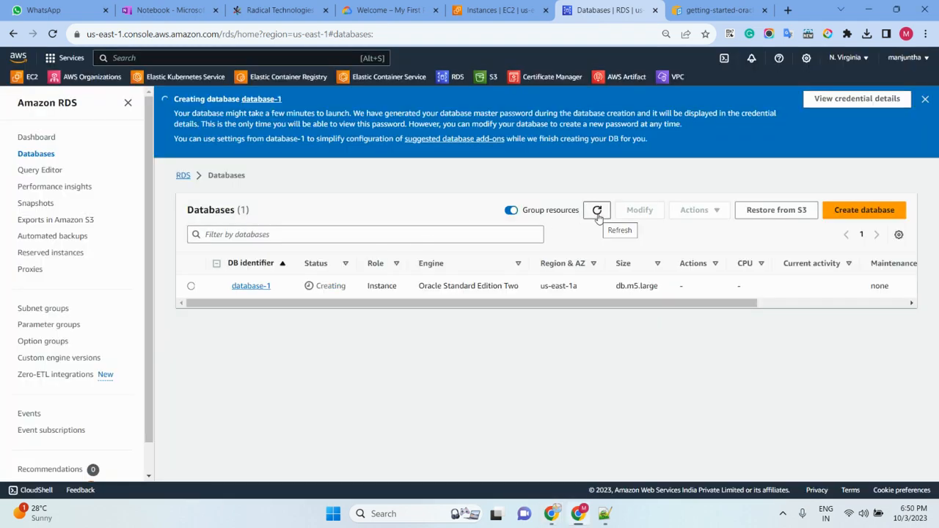
{"action": "left_click", "coordinate": [489, 14]}
{"action": "double_click", "coordinate": [586, 102]}
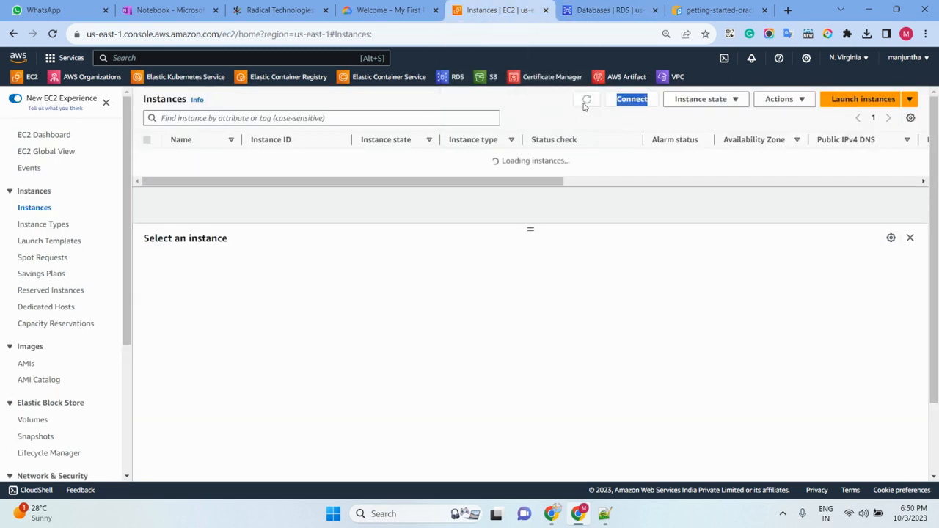
{"action": "left_click", "coordinate": [586, 100]}
{"action": "left_click", "coordinate": [147, 157]}
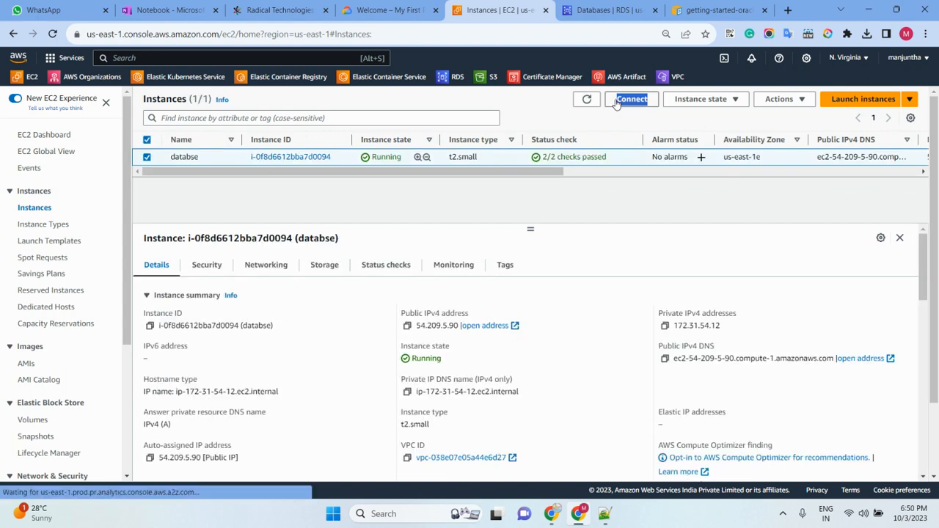
{"action": "left_click", "coordinate": [620, 100]}
{"action": "left_click", "coordinate": [105, 189]}
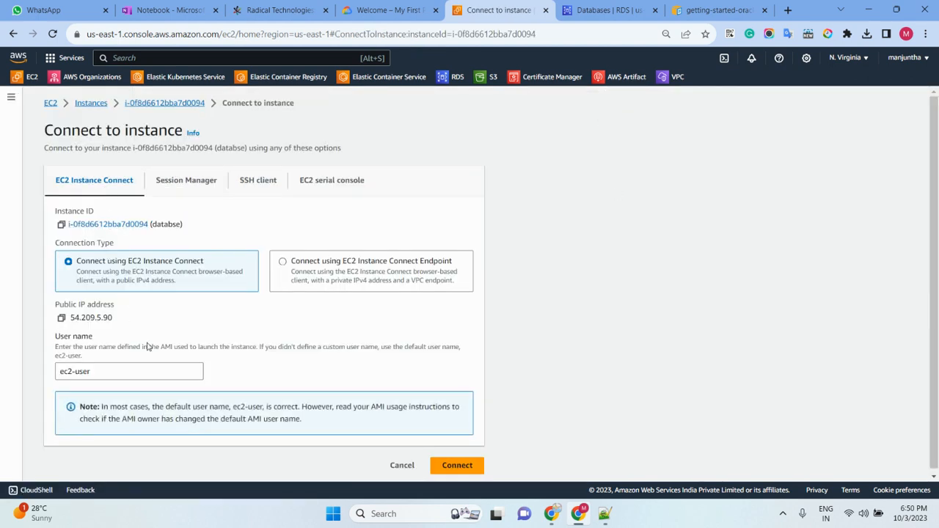
{"action": "left_click", "coordinate": [457, 466]}
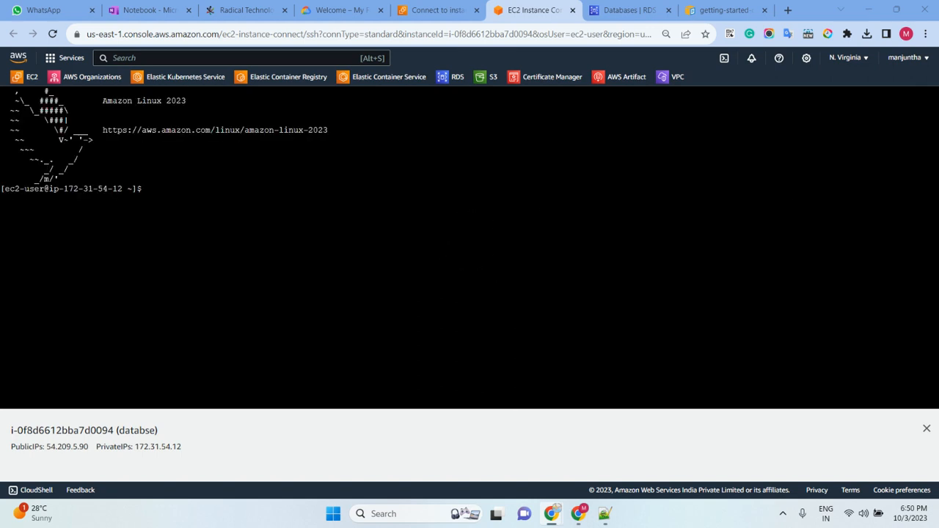
Step: Paste the package update command into the instance terminal, remove the stray leading characters, and run "sudo dnf update -y"
{"action": "left_click", "coordinate": [301, 198]}
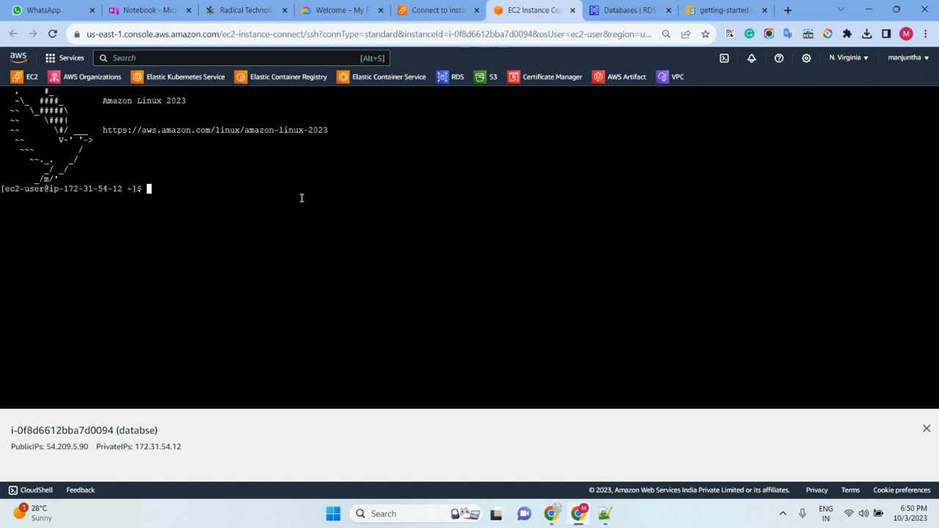
{"action": "right_click", "coordinate": [320, 160]}
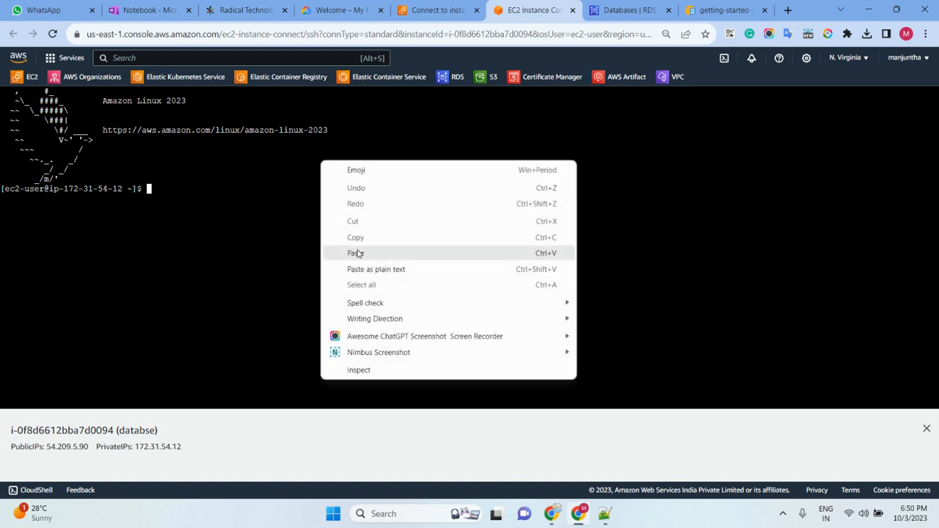
{"action": "left_click", "coordinate": [359, 252]}
{"action": "key", "text": "BackSpace"}
{"action": "key", "text": "Left"}
{"action": "key", "text": "Left"}
{"action": "key", "text": "Left"}
{"action": "key", "text": "Left"}
{"action": "key", "text": "Left"}
{"action": "key", "text": "Left"}
{"action": "key", "text": "Left"}
{"action": "key", "text": "Left"}
{"action": "key", "text": "Left"}
{"action": "key", "text": "Left"}
{"action": "key", "text": "Left"}
{"action": "key", "text": "Left"}
{"action": "key", "text": "Left"}
{"action": "key", "text": "Left"}
{"action": "key", "text": "Left"}
{"action": "key", "text": "Left"}
{"action": "key", "text": "Left"}
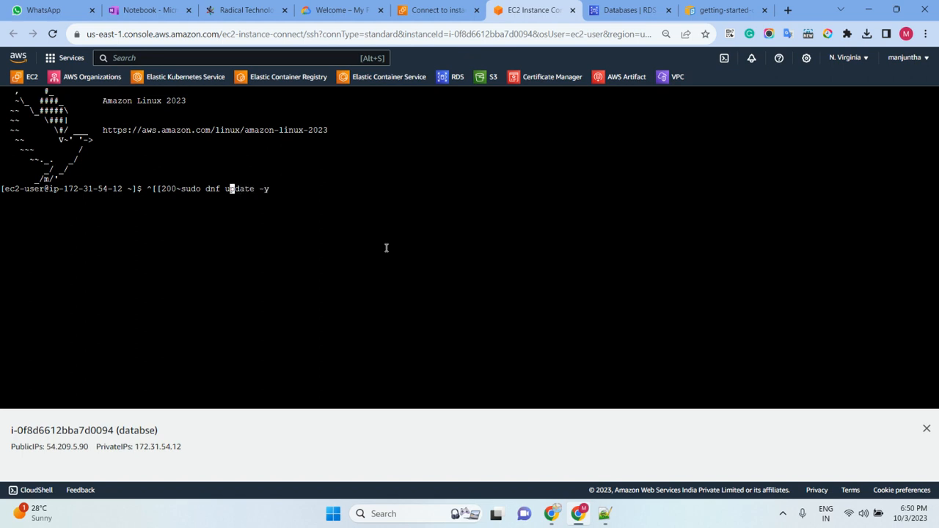
{"action": "key", "text": "Left"}
{"action": "key", "text": "BackSpace"}
{"action": "key", "text": "BackSpace"}
{"action": "key", "text": "BackSpace"}
{"action": "key", "text": "BackSpace"}
{"action": "key", "text": "BackSpace"}
{"action": "key", "text": "BackSpace"}
{"action": "key", "text": "BackSpace"}
{"action": "key", "text": "Return"}
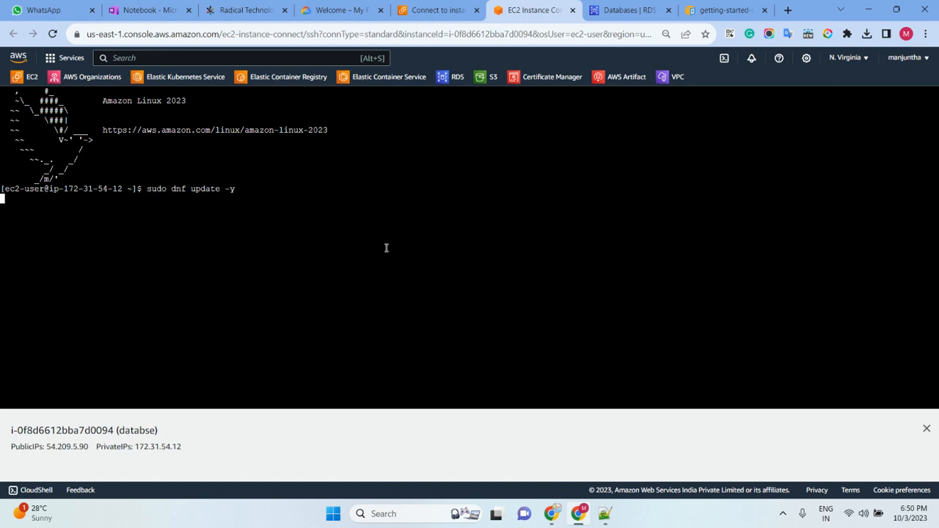
Step: Use wget to download oracle-instantclient-basic-21.9.0.0.0-1.el8.x86_64.rpm and oracle-instantclient-sqlplus-21.9.0.0.0-1.el8.x86_64.rpm from download.oracle.com/otn_software/linux/instantclient/219000
{"action": "key", "text": "ctrl+plus"}
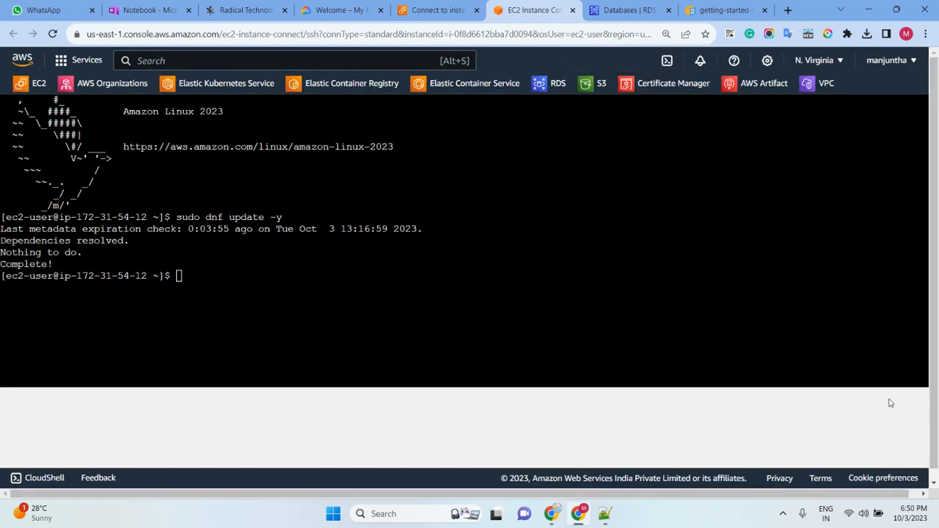
{"action": "left_click", "coordinate": [924, 412]}
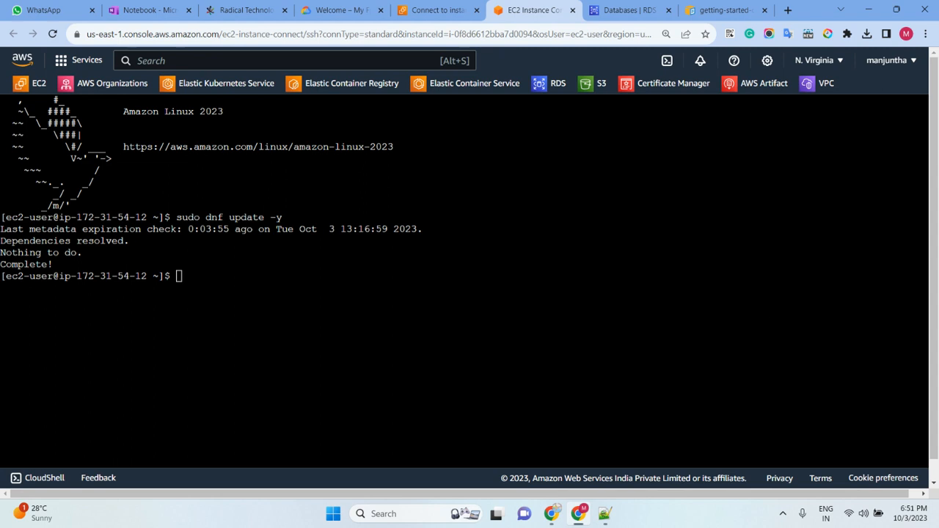
{"action": "key", "text": "alt+Tab"}
{"action": "right_click", "coordinate": [276, 282]}
{"action": "left_click", "coordinate": [314, 155]}
{"action": "key", "text": "Return"}
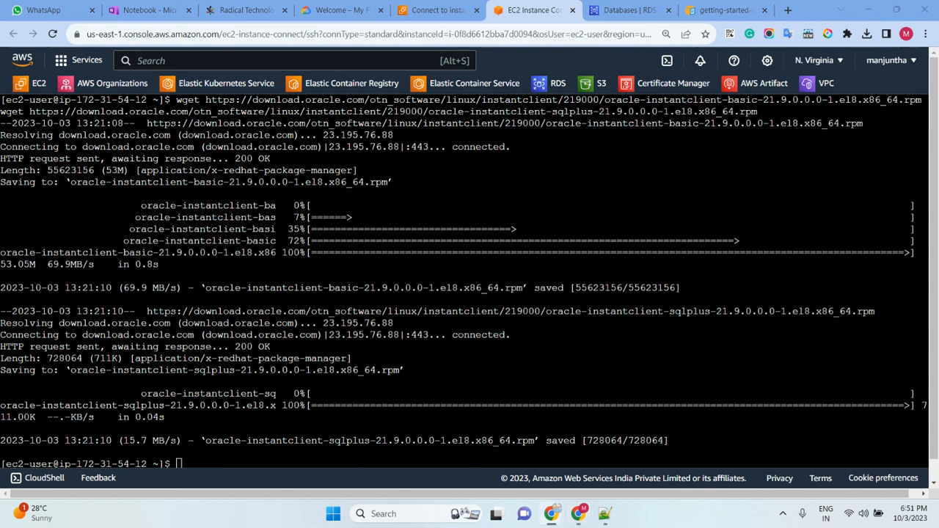
Step: Install the downloaded Oracle client packages with "sudo dnf install oracle-instantclient-*.rpm" and answer y to the confirmation
{"action": "right_click", "coordinate": [483, 365]}
{"action": "left_click", "coordinate": [534, 235]}
{"action": "key", "text": "Return"}
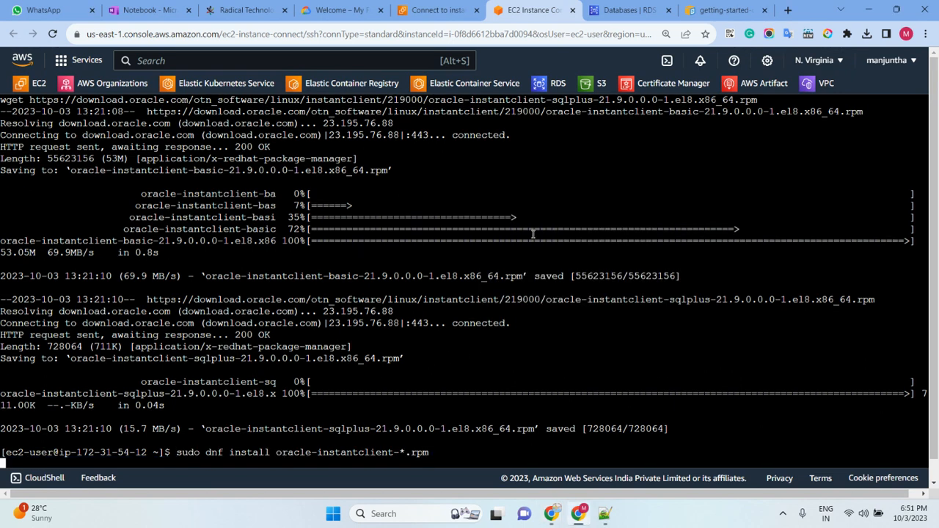
{"action": "type", "text": "y"}
{"action": "key", "text": "Return"}
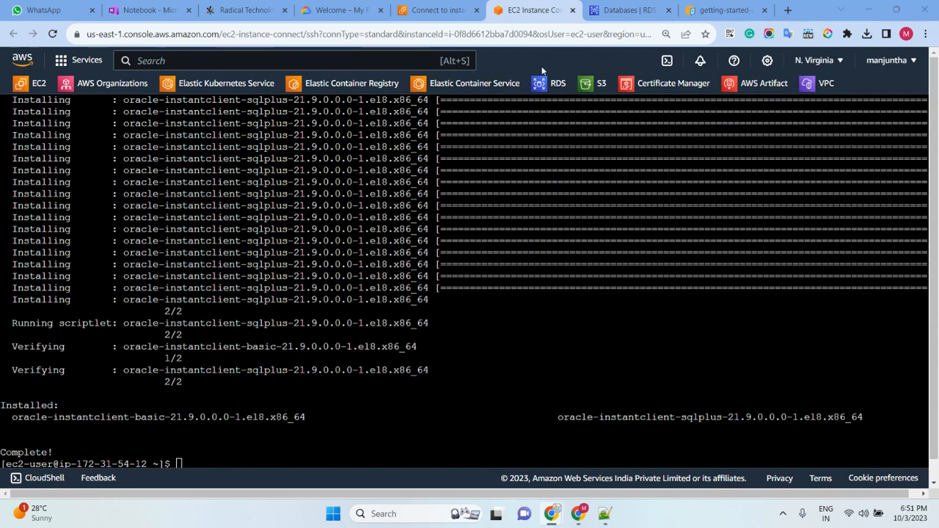
Step: Switch to the RDS console, open database-1's details, and examine its connectivity endpoint and port
{"action": "left_click", "coordinate": [620, 11]}
{"action": "left_click", "coordinate": [512, 273]}
{"action": "left_click", "coordinate": [311, 366]}
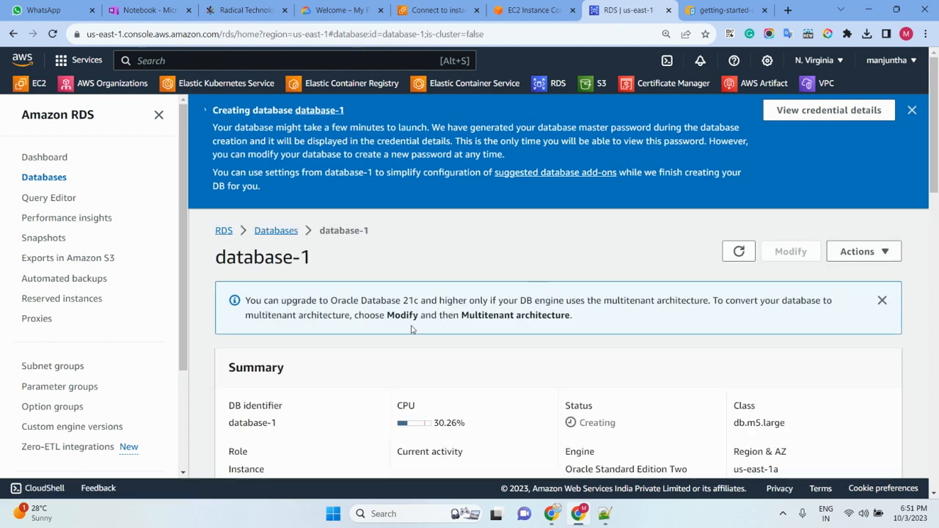
{"action": "scroll", "coordinate": [388, 342], "scroll_direction": "down", "scroll_amount": 5}
{"action": "left_click_drag", "start_coordinate": [231, 269], "coordinate": [289, 287]}
{"action": "left_click", "coordinate": [289, 302]}
{"action": "left_click", "coordinate": [522, 11]}
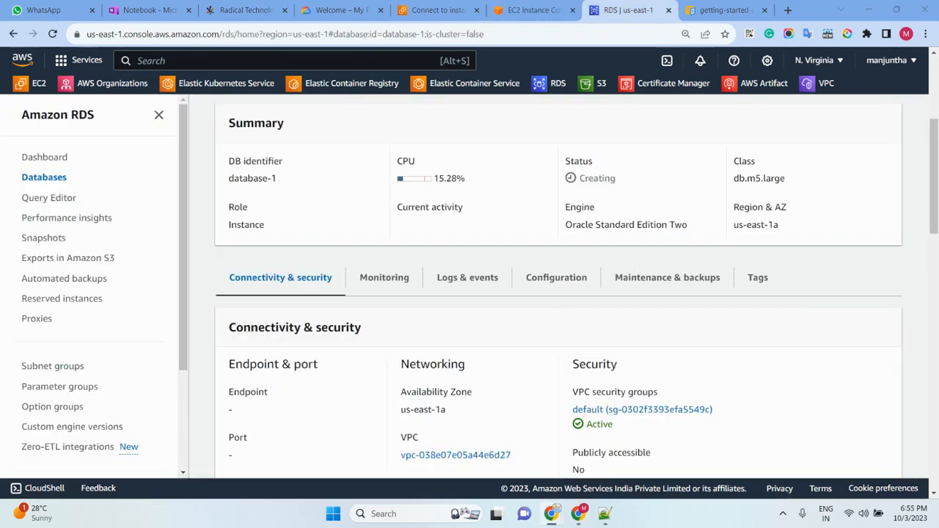
Step: Refresh database-1's details repeatedly and check its creation status, endpoint and port
{"action": "scroll", "coordinate": [355, 200], "scroll_direction": "up", "scroll_amount": 3}
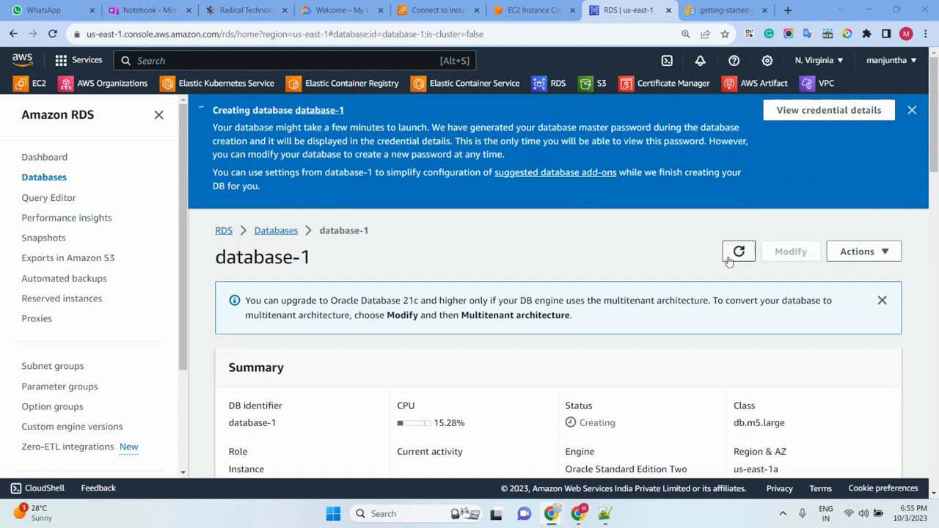
{"action": "scroll", "coordinate": [462, 240], "scroll_direction": "down", "scroll_amount": 1}
{"action": "scroll", "coordinate": [462, 239], "scroll_direction": "down", "scroll_amount": 5}
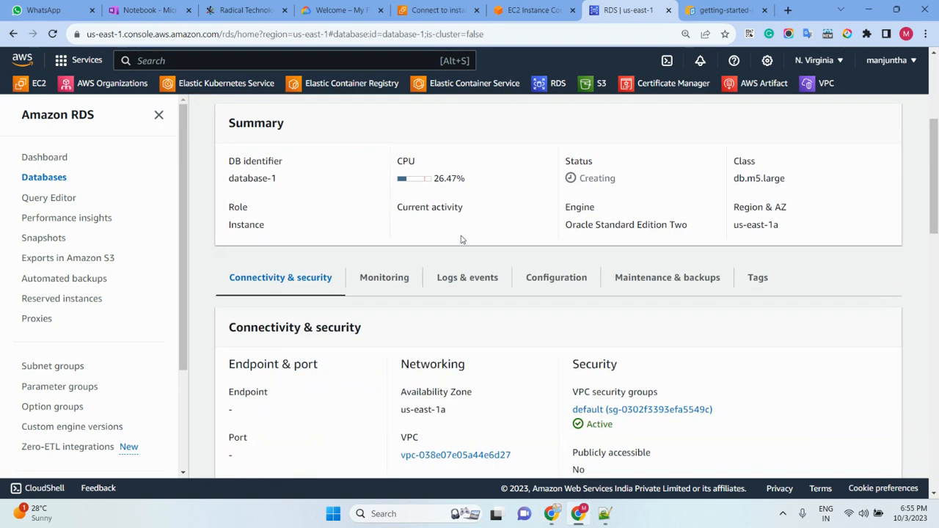
{"action": "scroll", "coordinate": [646, 258], "scroll_direction": "up", "scroll_amount": 4}
{"action": "left_click", "coordinate": [739, 130]}
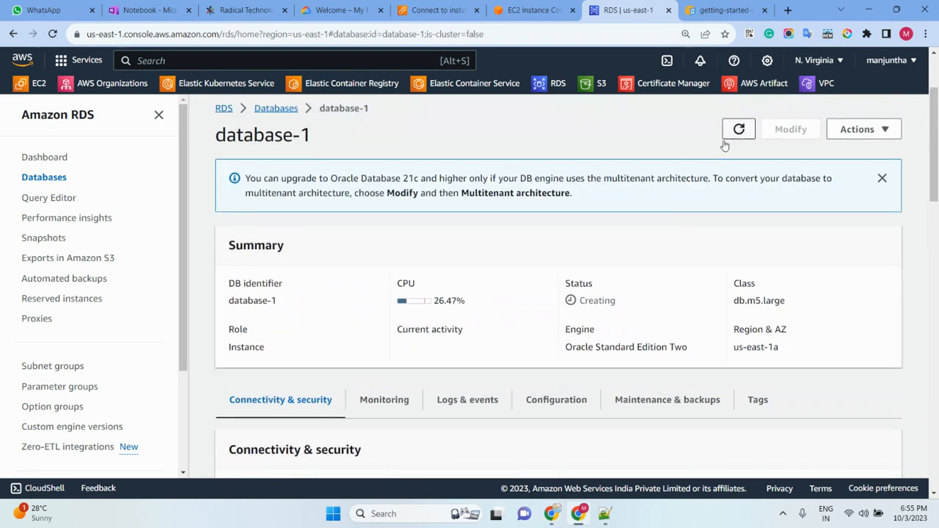
{"action": "scroll", "coordinate": [399, 227], "scroll_direction": "down", "scroll_amount": 3}
{"action": "scroll", "coordinate": [358, 252], "scroll_direction": "up", "scroll_amount": 5}
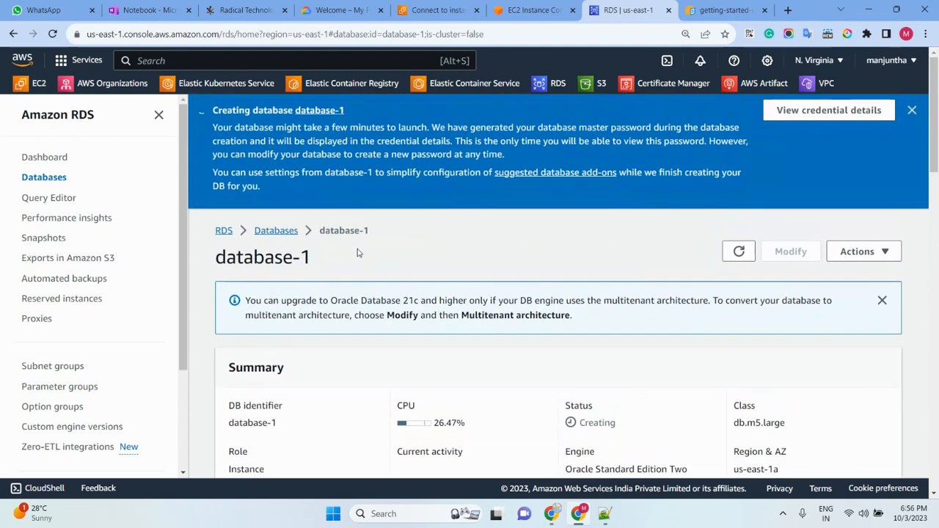
{"action": "left_click", "coordinate": [739, 252]}
{"action": "scroll", "coordinate": [507, 260], "scroll_direction": "down", "scroll_amount": 3}
{"action": "scroll", "coordinate": [511, 262], "scroll_direction": "up", "scroll_amount": 2}
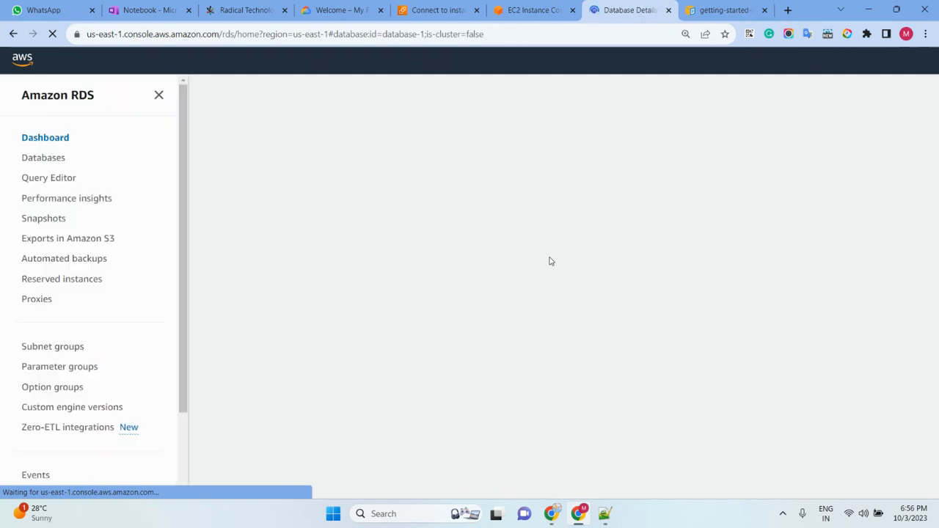
{"action": "scroll", "coordinate": [444, 275], "scroll_direction": "down", "scroll_amount": 3}
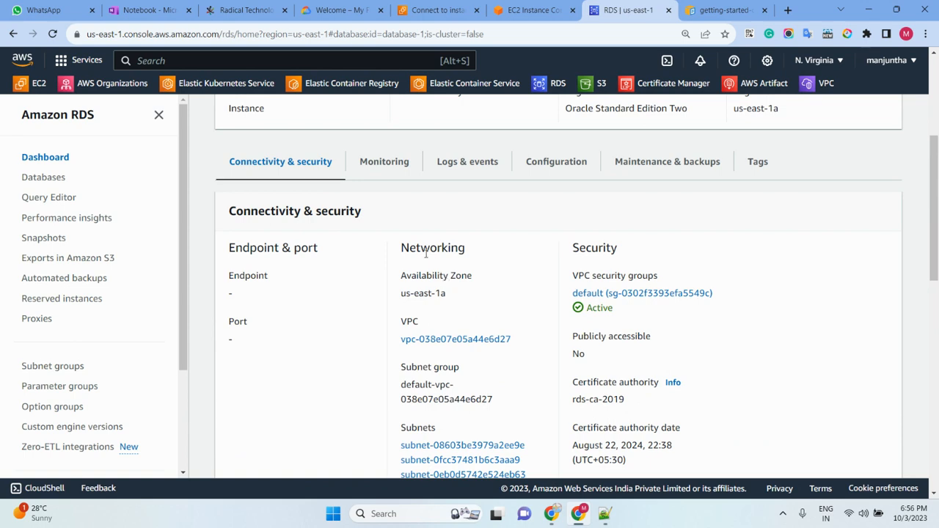
{"action": "scroll", "coordinate": [424, 234], "scroll_direction": "up", "scroll_amount": 5}
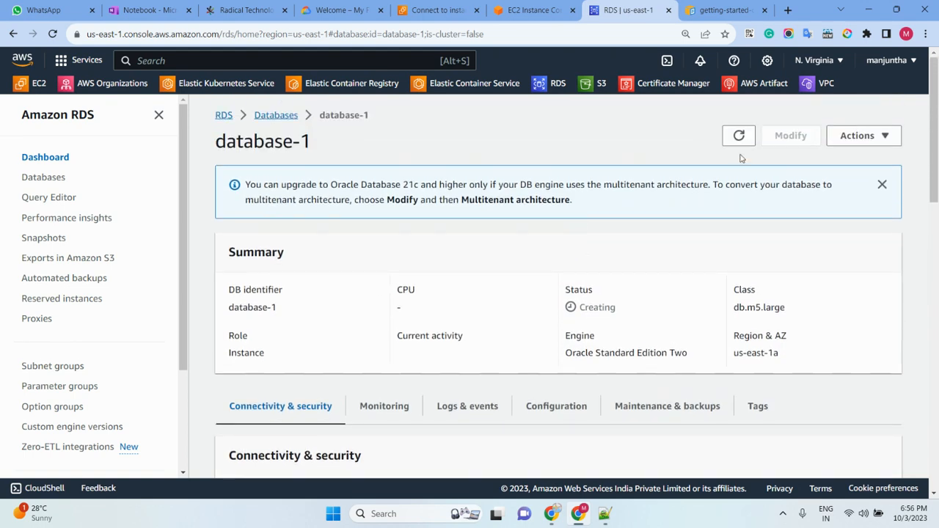
{"action": "left_click", "coordinate": [740, 142]}
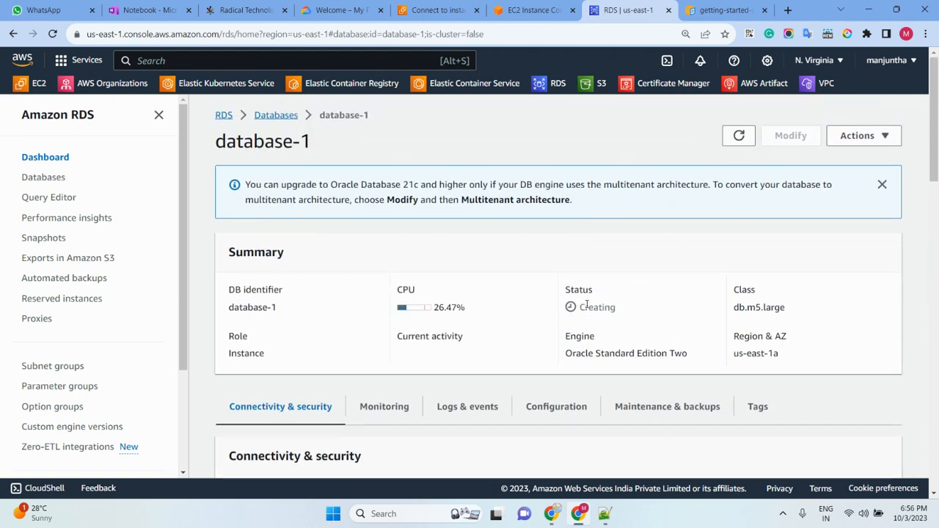
{"action": "scroll", "coordinate": [587, 306], "scroll_direction": "down", "scroll_amount": 3}
{"action": "scroll", "coordinate": [482, 264], "scroll_direction": "up", "scroll_amount": 2}
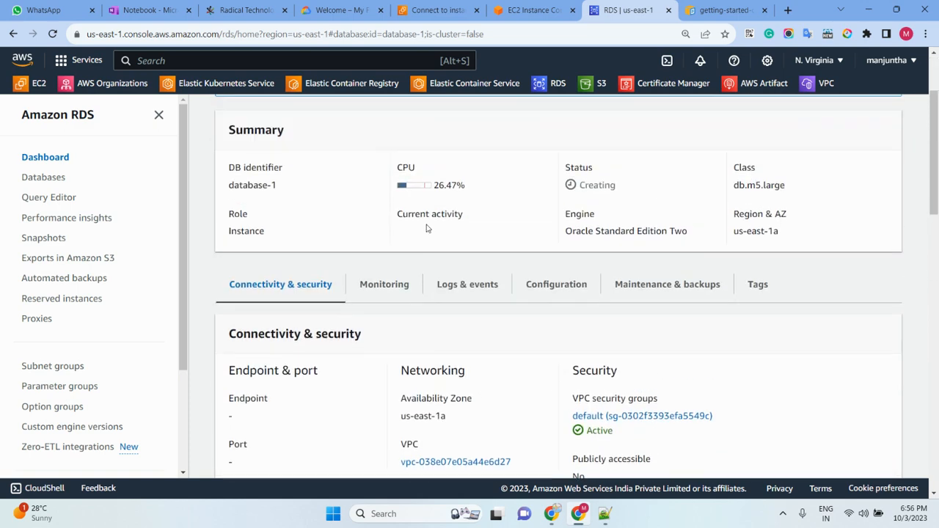
{"action": "scroll", "coordinate": [474, 187], "scroll_direction": "up", "scroll_amount": 2}
{"action": "left_click", "coordinate": [740, 136]}
{"action": "scroll", "coordinate": [482, 237], "scroll_direction": "down", "scroll_amount": 3}
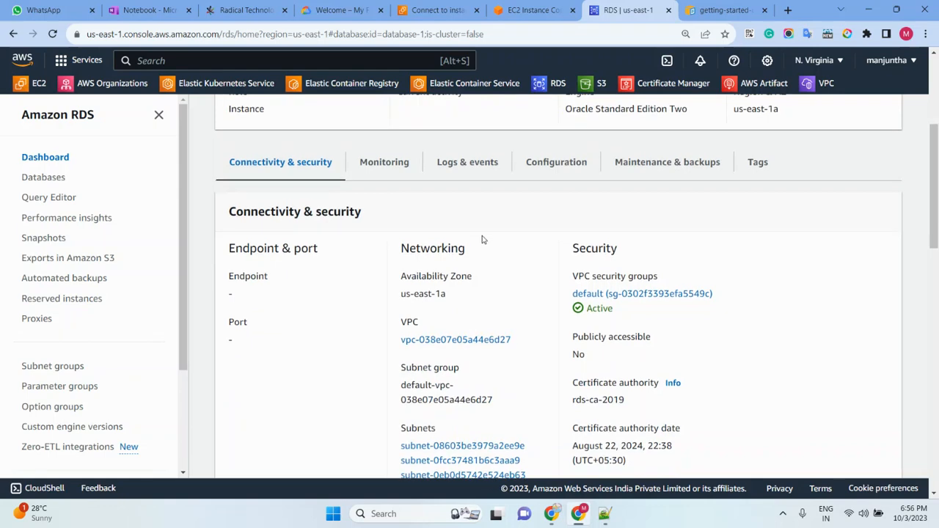
{"action": "scroll", "coordinate": [614, 195], "scroll_direction": "up", "scroll_amount": 3}
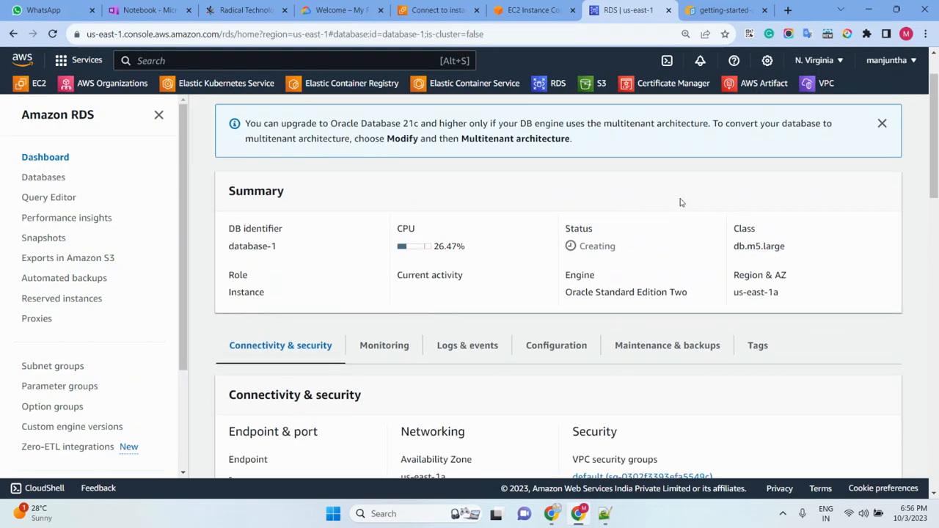
{"action": "scroll", "coordinate": [556, 256], "scroll_direction": "down", "scroll_amount": 4}
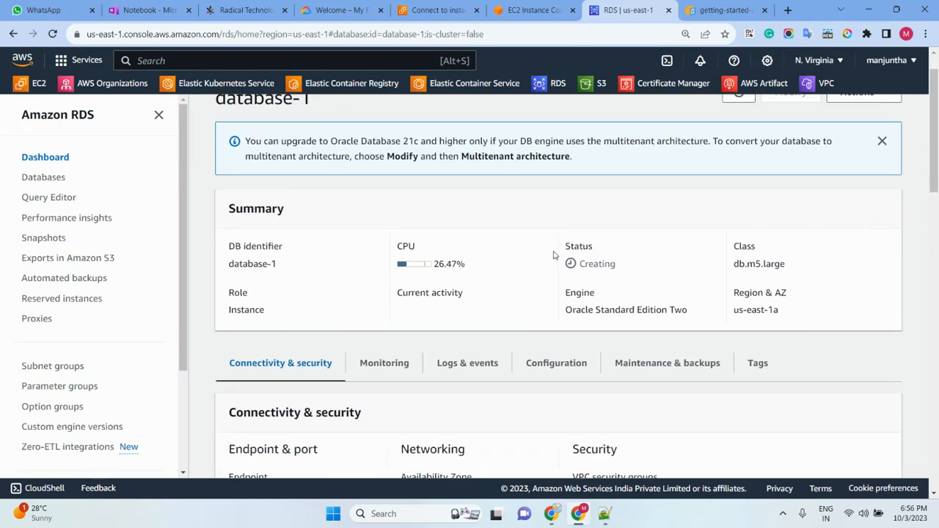
{"action": "scroll", "coordinate": [555, 256], "scroll_direction": "up", "scroll_amount": 2}
{"action": "scroll", "coordinate": [555, 257], "scroll_direction": "up", "scroll_amount": 2}
{"action": "left_click", "coordinate": [738, 134]}
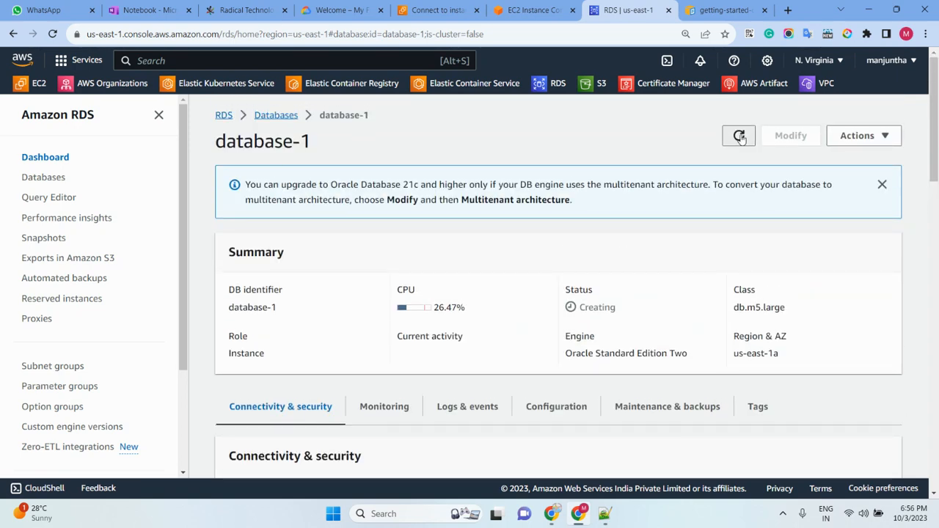
{"action": "scroll", "coordinate": [543, 245], "scroll_direction": "down", "scroll_amount": 3}
{"action": "scroll", "coordinate": [528, 254], "scroll_direction": "up", "scroll_amount": 3}
{"action": "left_click", "coordinate": [739, 136]}
{"action": "scroll", "coordinate": [592, 225], "scroll_direction": "down", "scroll_amount": 3}
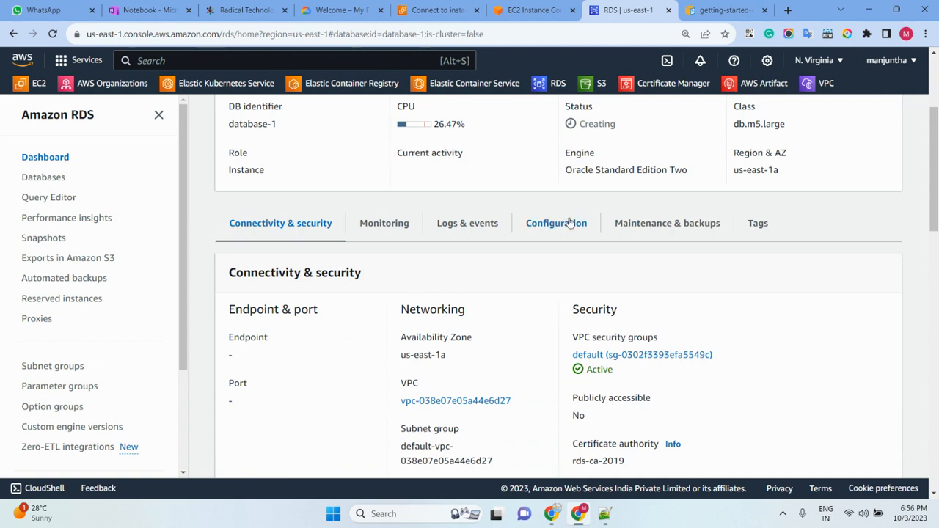
{"action": "scroll", "coordinate": [661, 152], "scroll_direction": "up", "scroll_amount": 3}
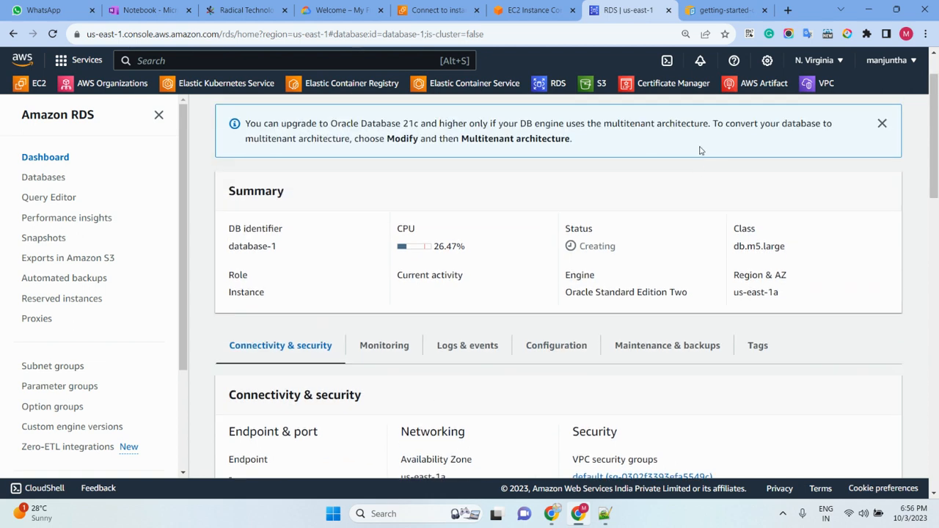
{"action": "scroll", "coordinate": [514, 257], "scroll_direction": "down", "scroll_amount": 3}
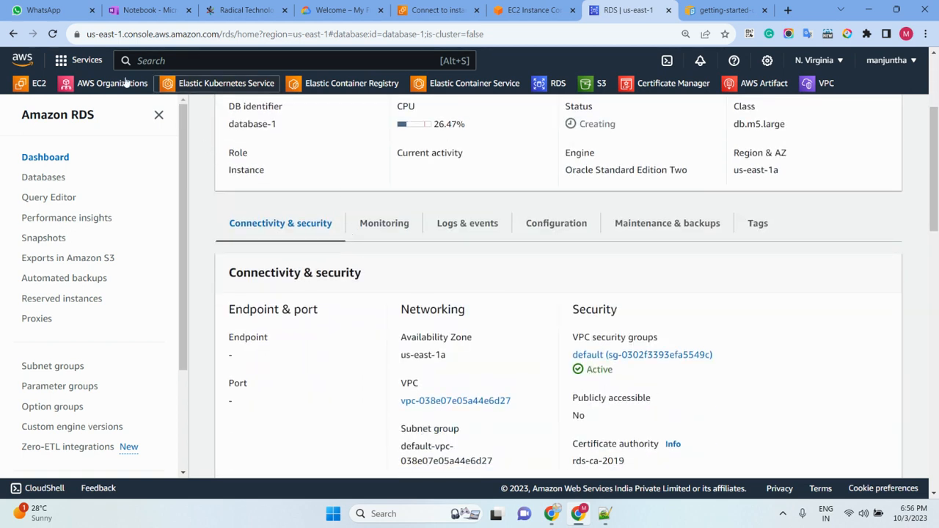
Step: Reload the whole database-1 page in the browser to check its endpoint, port and status
{"action": "left_click", "coordinate": [53, 33]}
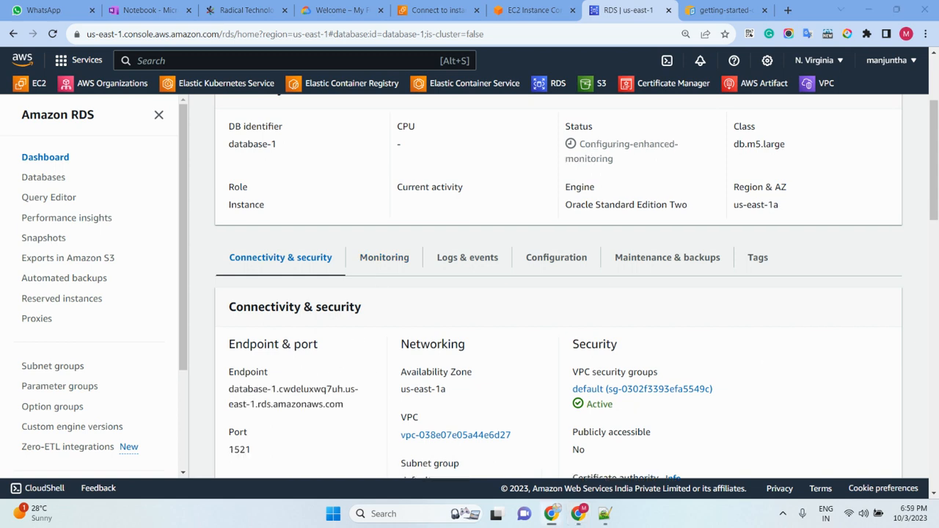
{"action": "scroll", "coordinate": [384, 258], "scroll_direction": "up", "scroll_amount": 3}
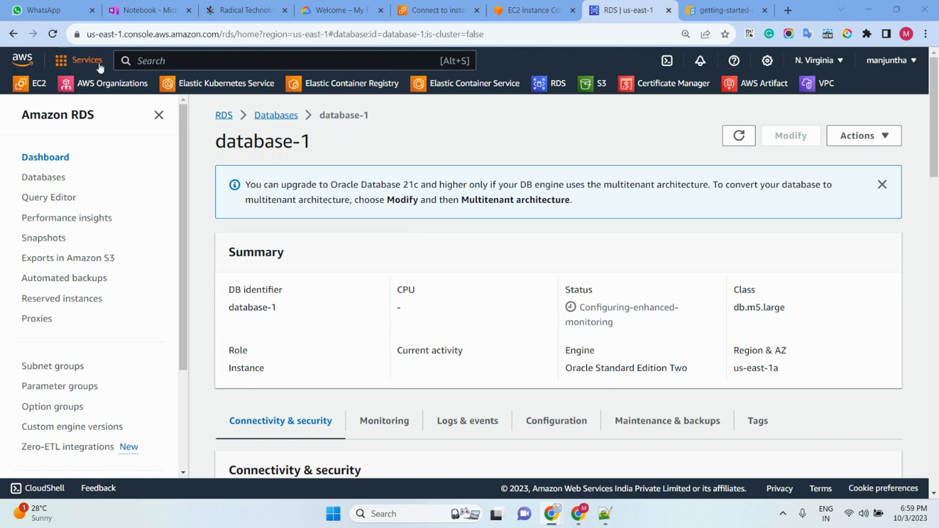
{"action": "left_click", "coordinate": [52, 34]}
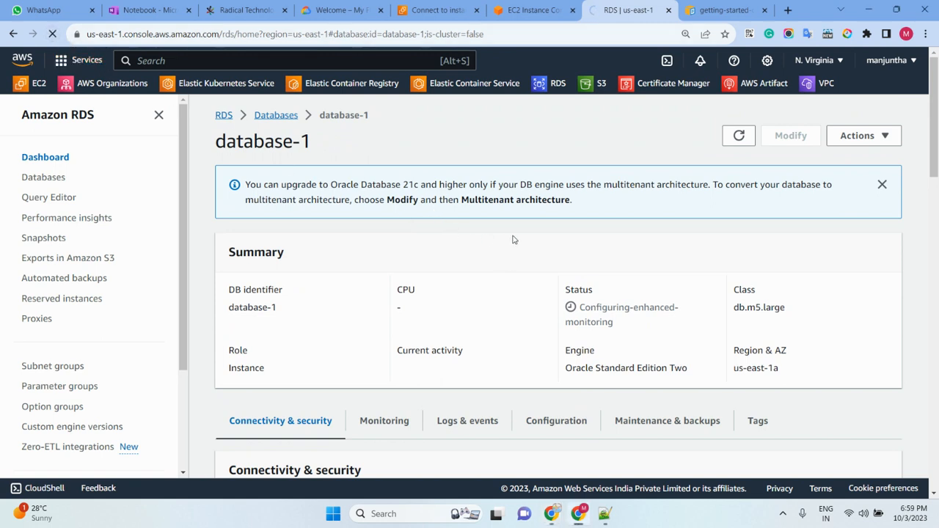
Step: Select database-1's full endpoint address in its connectivity and security details
{"action": "scroll", "coordinate": [460, 254], "scroll_direction": "down", "scroll_amount": 2}
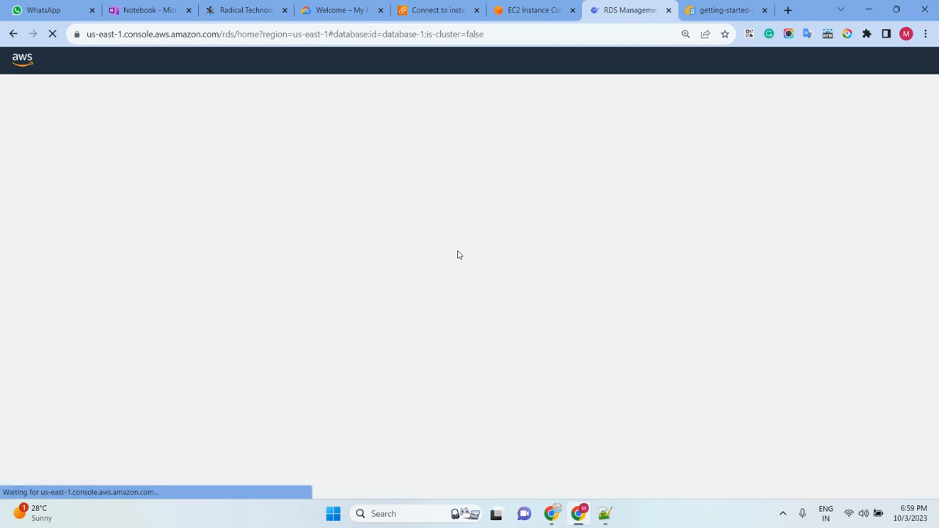
{"action": "scroll", "coordinate": [477, 239], "scroll_direction": "down", "scroll_amount": 3}
{"action": "left_click_drag", "start_coordinate": [344, 323], "coordinate": [210, 313]}
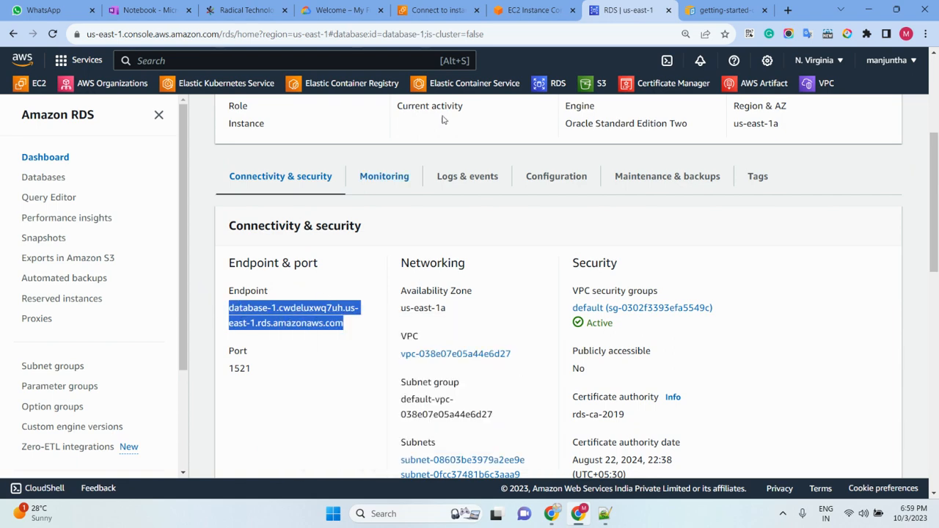
Step: Switch to the EC2 instance terminal and clear its screen
{"action": "left_click", "coordinate": [518, 10]}
{"action": "type", "text": "clear"}
{"action": "key", "text": "Return"}
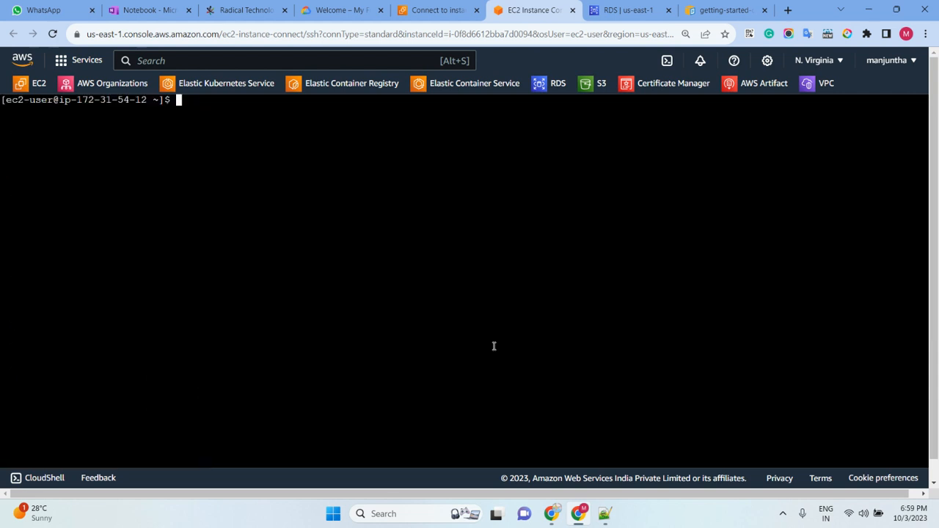
{"action": "key", "text": "alt+Tab"}
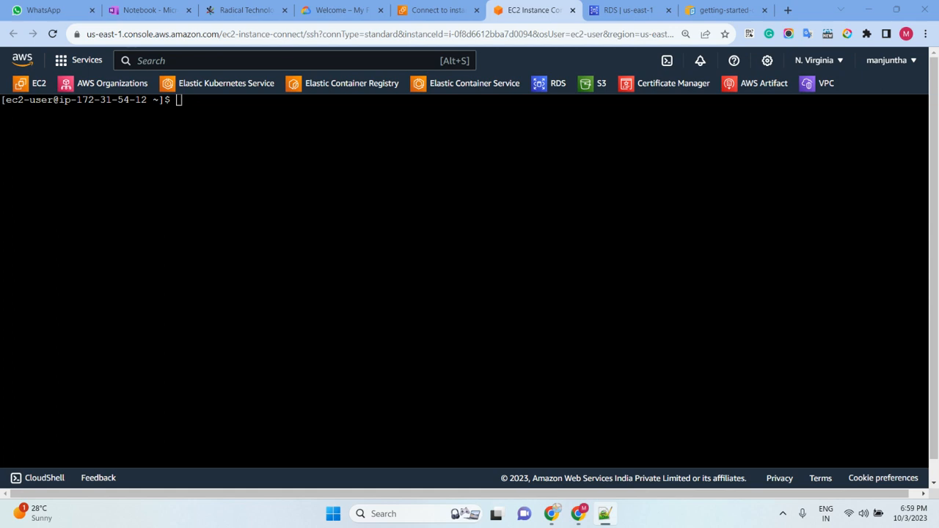
{"action": "key", "text": "alt+Tab"}
{"action": "key", "text": "alt+Tab"}
{"action": "key", "text": "alt+Tab"}
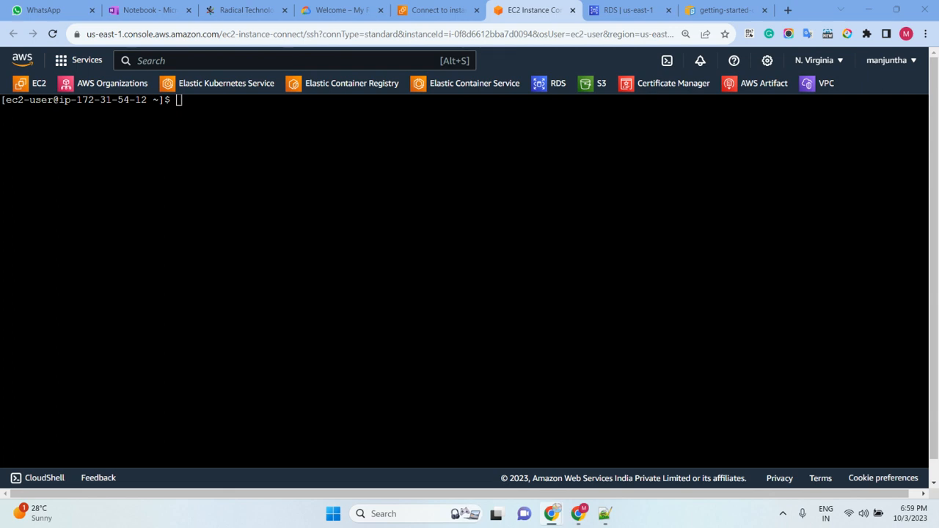
{"action": "key", "text": "alt+Tab"}
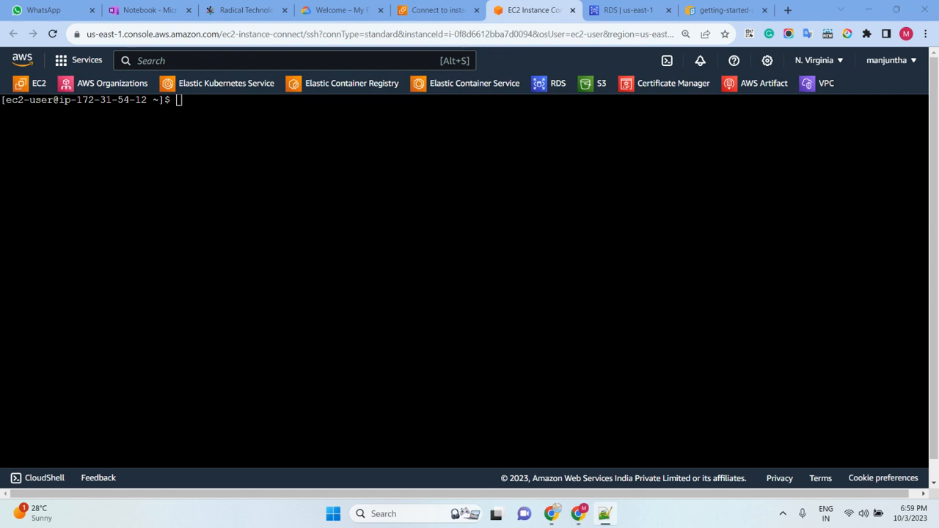
{"action": "right_click", "coordinate": [247, 136]}
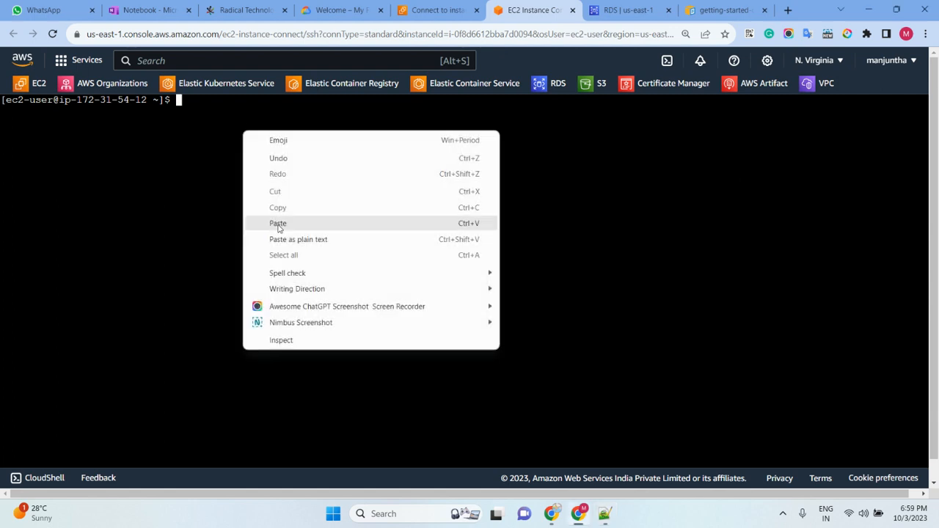
{"action": "left_click", "coordinate": [277, 224]}
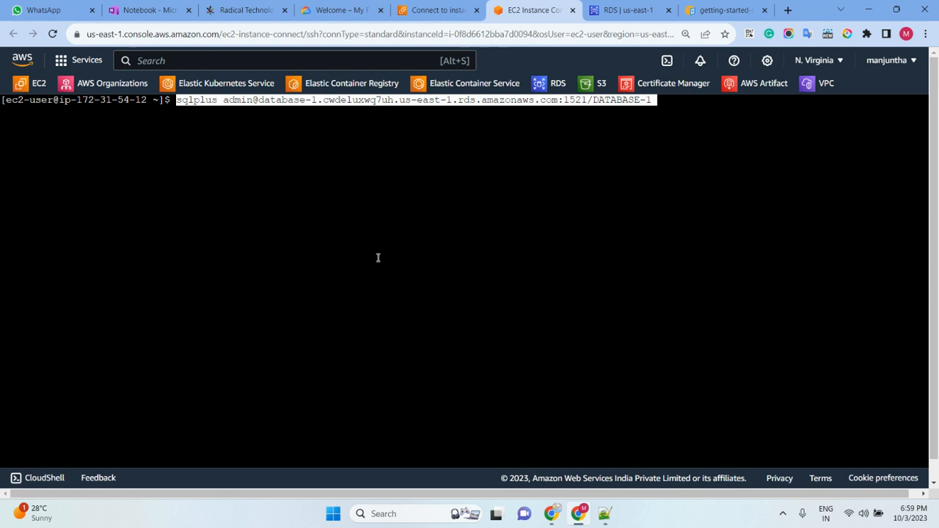
{"action": "key", "text": "Right"}
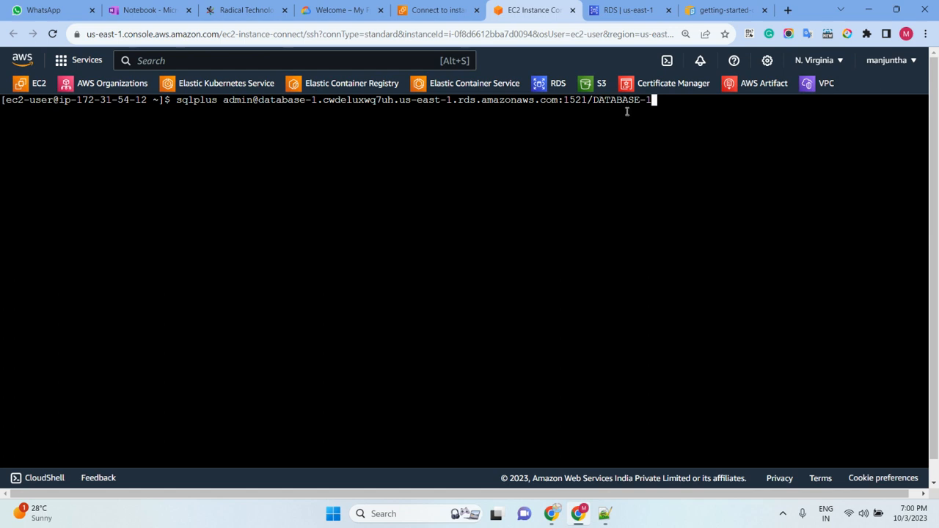
{"action": "key", "text": "Return"}
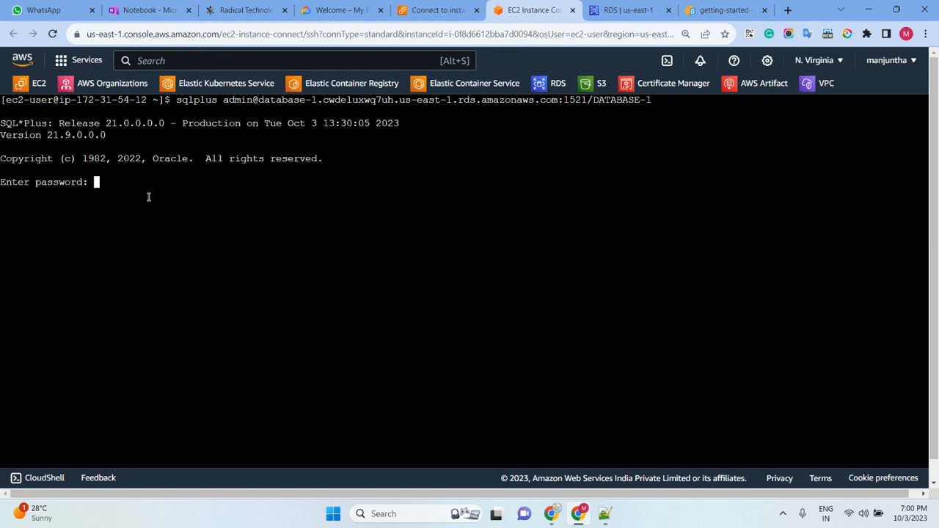
Step: Copy the database password from the notes and submit it at the SQL*Plus password prompt
{"action": "key", "text": "alt+Tab"}
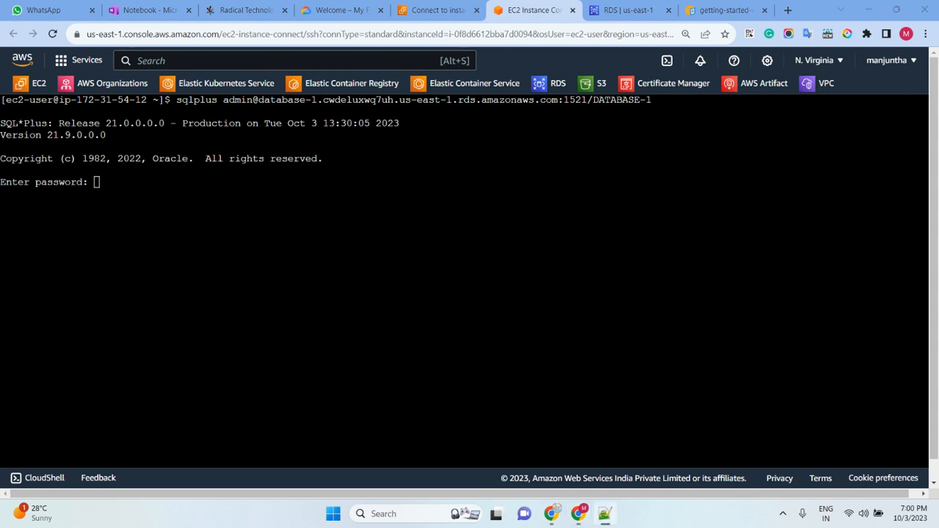
{"action": "key", "text": "alt+Tab"}
{"action": "right_click", "coordinate": [288, 181]}
{"action": "left_click", "coordinate": [329, 271]}
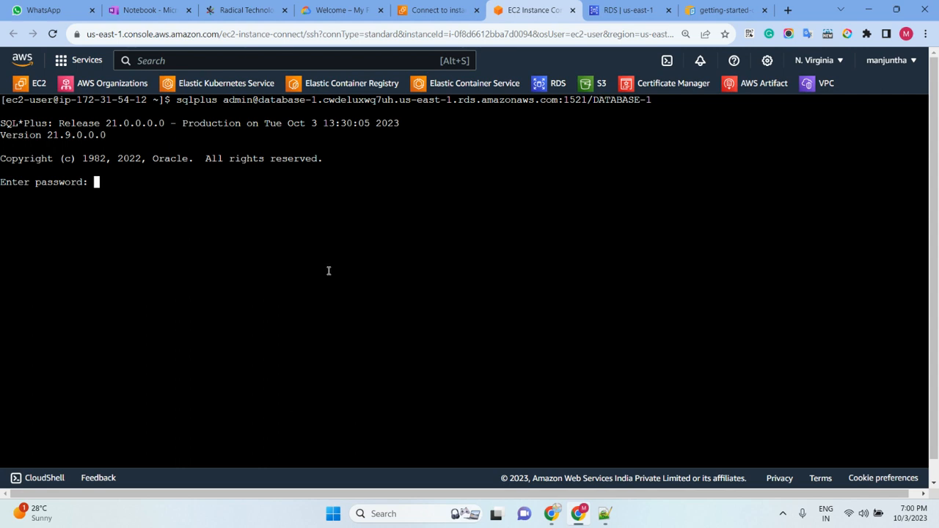
{"action": "key", "text": "Return"}
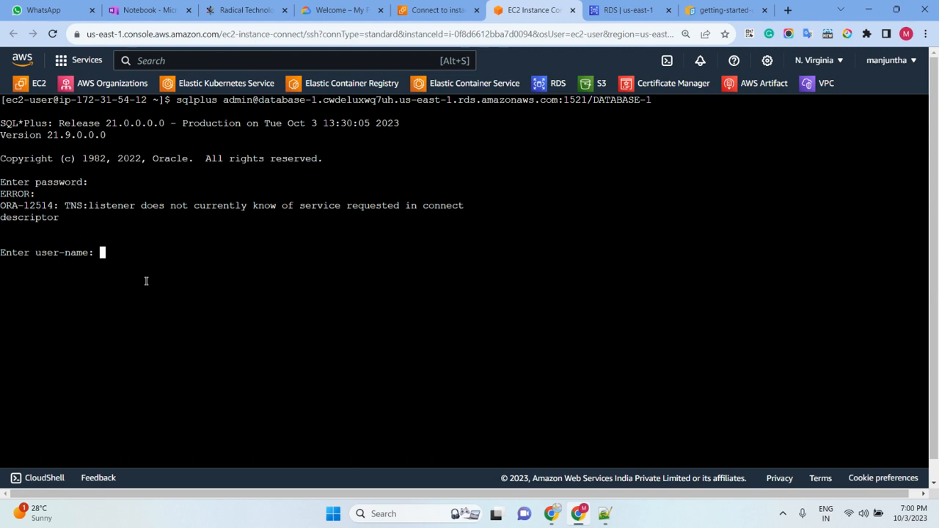
Step: Try to log in again with user name admin and the database password
{"action": "type", "text": "admin"}
{"action": "key", "text": "Return"}
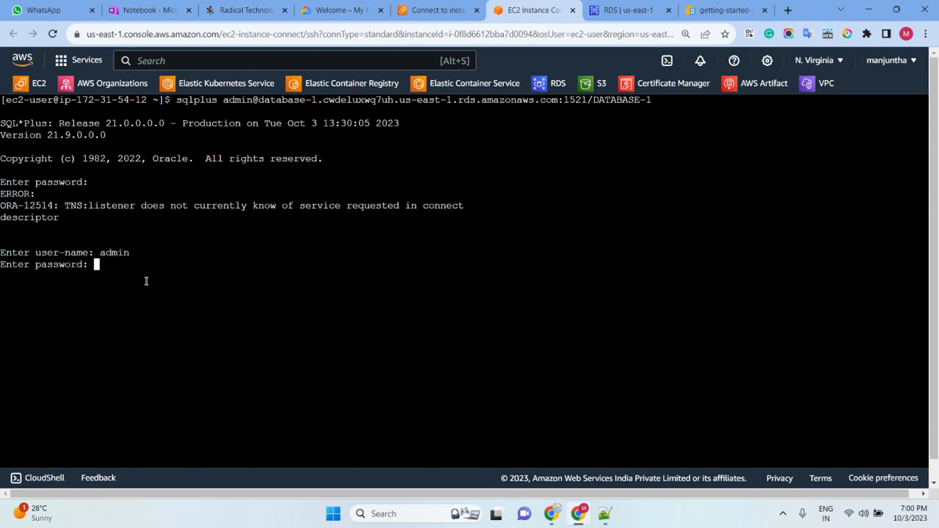
{"action": "right_click", "coordinate": [160, 306]}
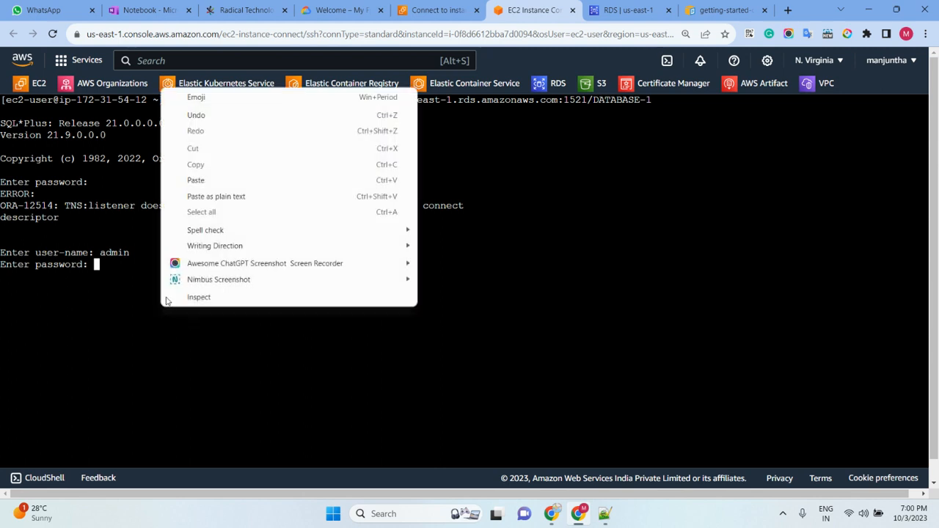
{"action": "left_click", "coordinate": [210, 181]}
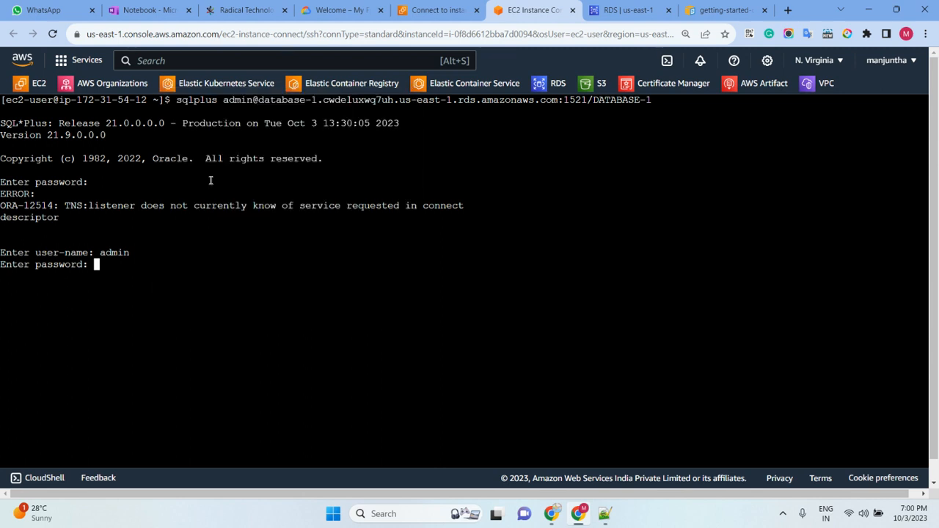
{"action": "key", "text": "Return"}
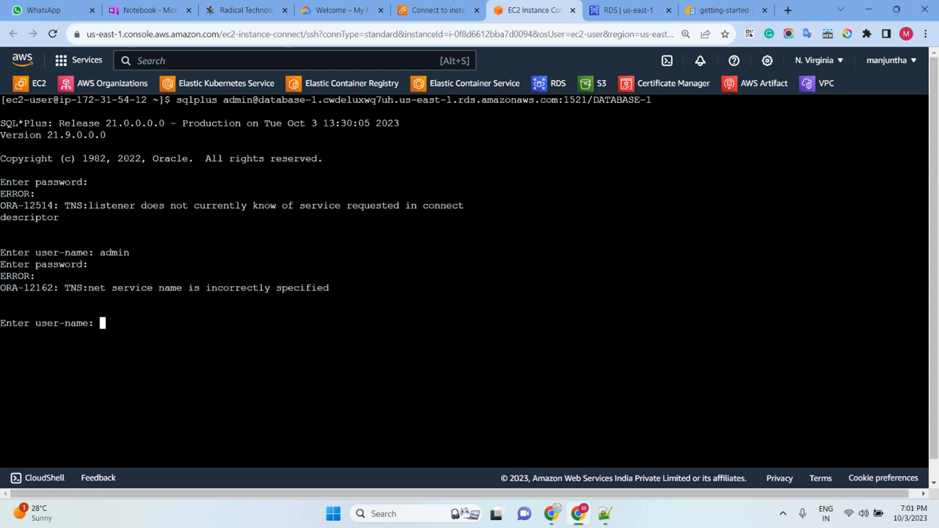
Step: Return to a cleared shell prompt, recall the sqlplus connection command, and change its service name to DATABASE
{"action": "key", "text": "alt+Tab"}
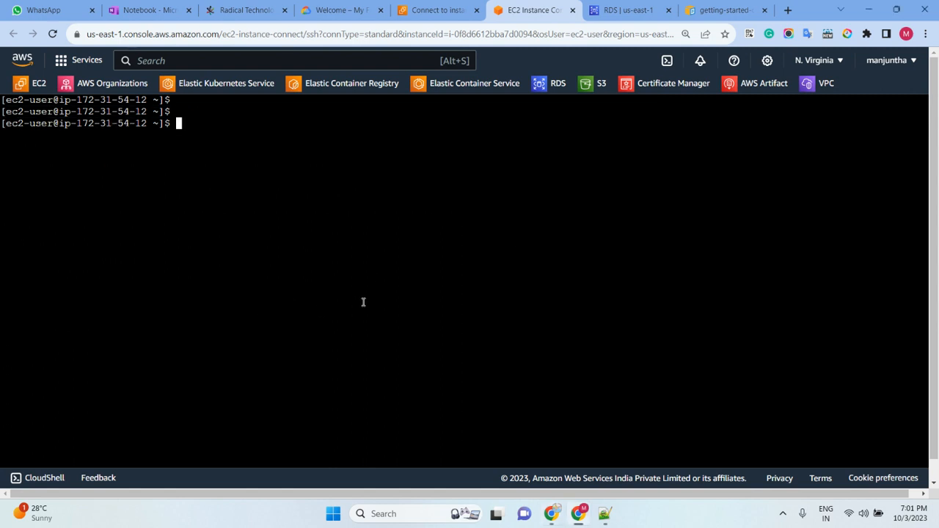
{"action": "type", "text": "clear"}
{"action": "key", "text": "Up"}
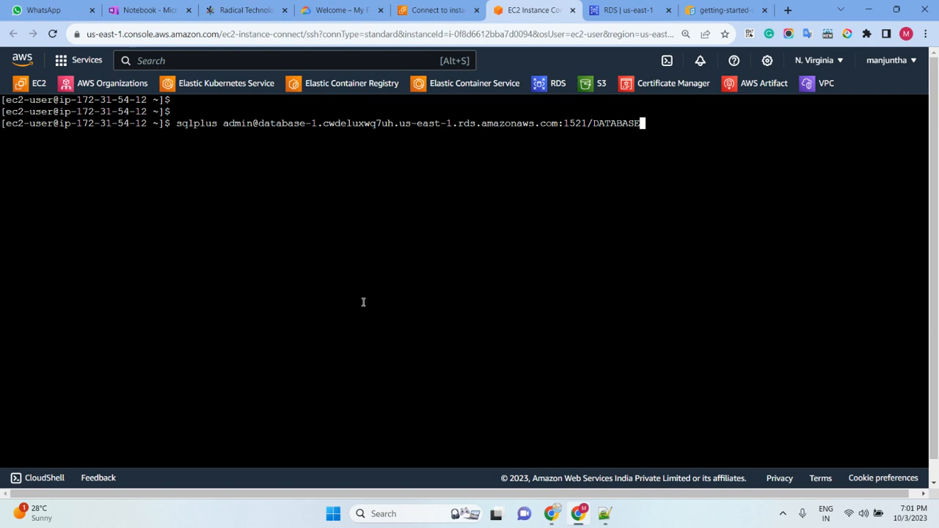
Step: Check database-1's name and summary details in the RDS console
{"action": "left_click", "coordinate": [624, 10]}
{"action": "scroll", "coordinate": [313, 171], "scroll_direction": "up", "scroll_amount": 3}
{"action": "left_click_drag", "start_coordinate": [311, 142], "coordinate": [215, 142]}
{"action": "scroll", "coordinate": [409, 164], "scroll_direction": "down", "scroll_amount": 3}
{"action": "scroll", "coordinate": [365, 220], "scroll_direction": "up", "scroll_amount": 3}
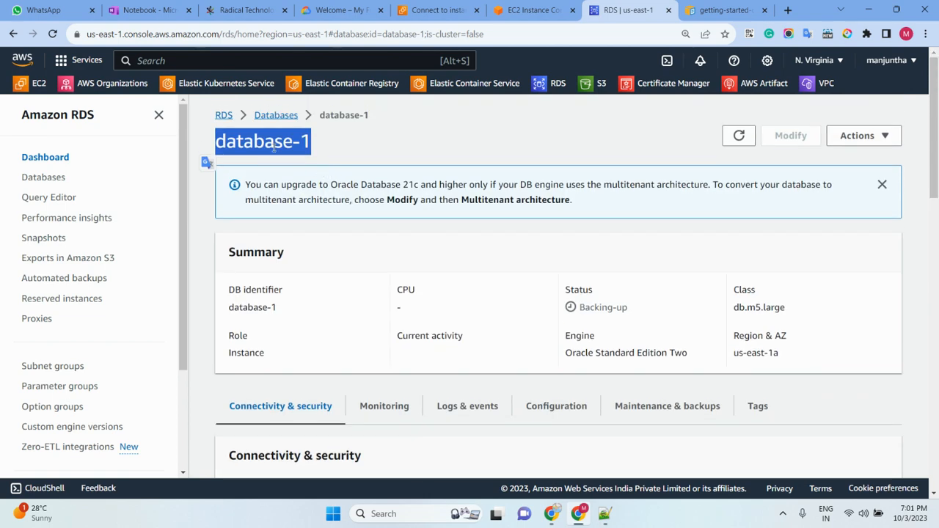
Step: Run the sqlplus command for service DATABASE in the instance terminal and log in with the database password
{"action": "left_click", "coordinate": [541, 10]}
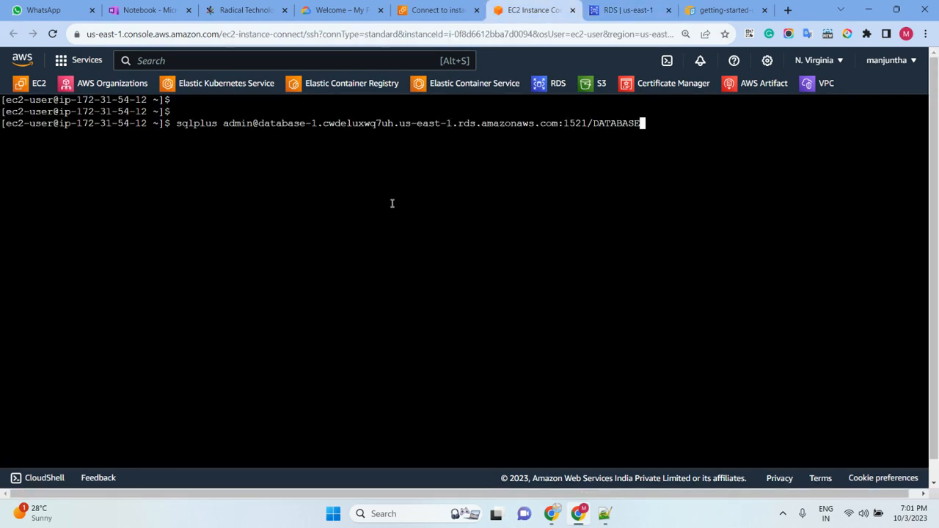
{"action": "key", "text": "Return"}
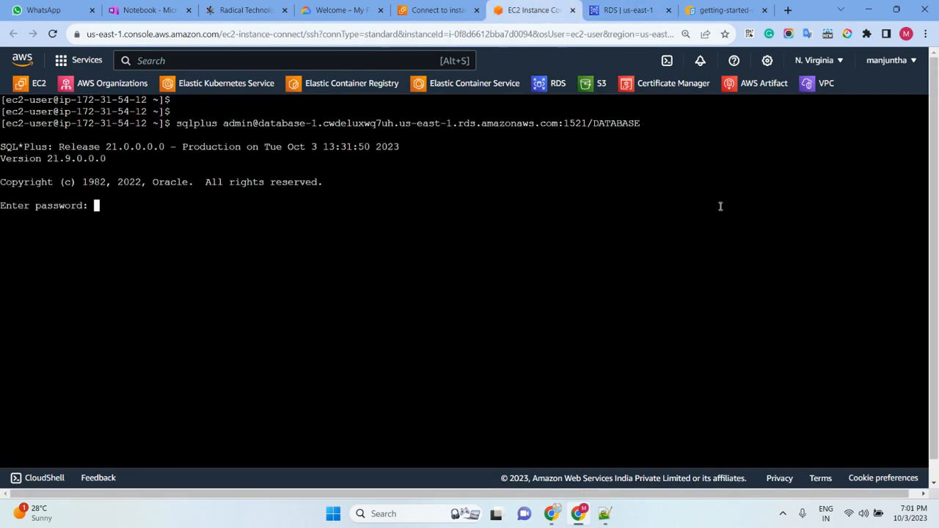
{"action": "key", "text": "alt+Tab"}
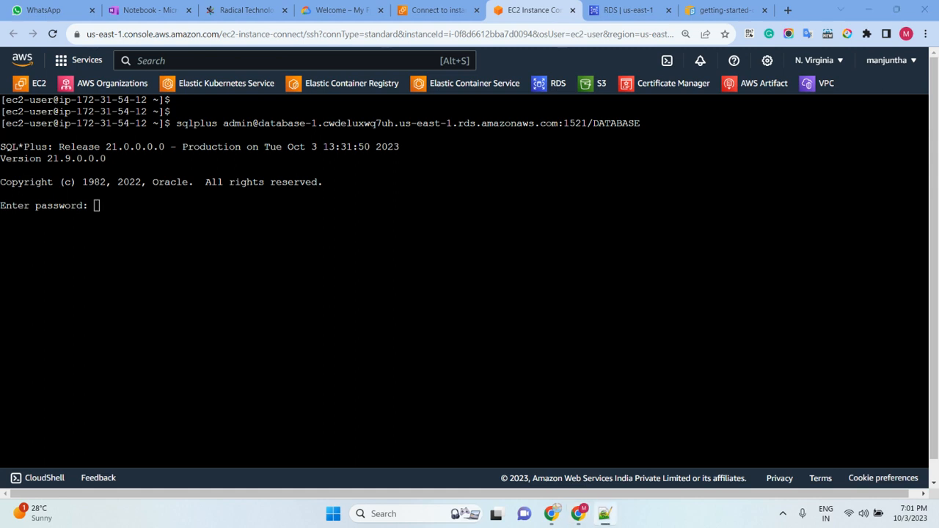
{"action": "left_click", "coordinate": [323, 224]}
{"action": "right_click", "coordinate": [370, 181]}
{"action": "left_click", "coordinate": [406, 265]}
{"action": "key", "text": "Return"}
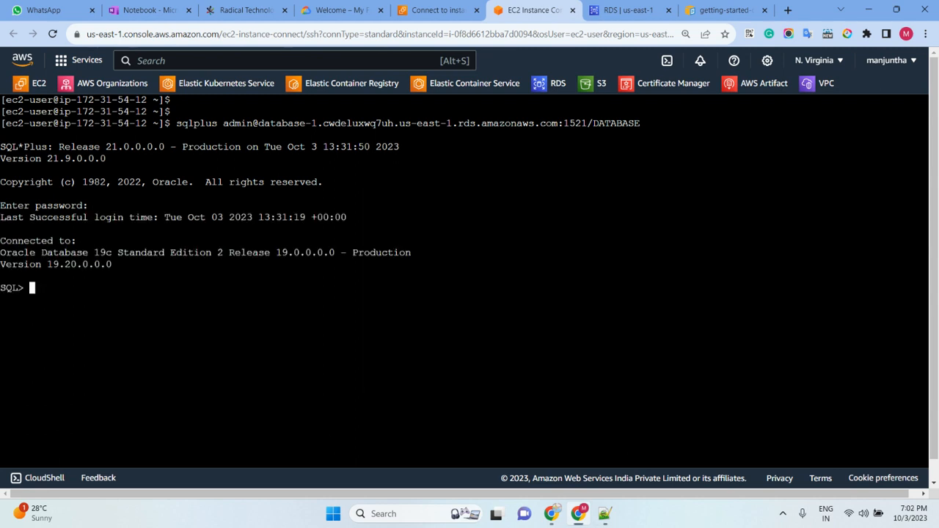
Step: Run the query "SELECT SYSDATE FROM DUAL;" in SQL*Plus and examine the returned date
{"action": "key", "text": "alt+Tab"}
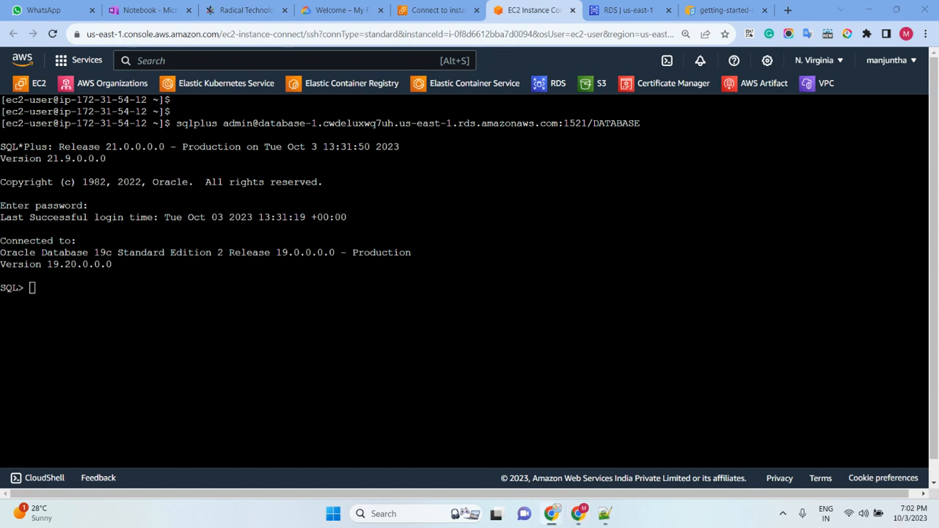
{"action": "right_click", "coordinate": [509, 200]}
{"action": "left_click", "coordinate": [546, 296]}
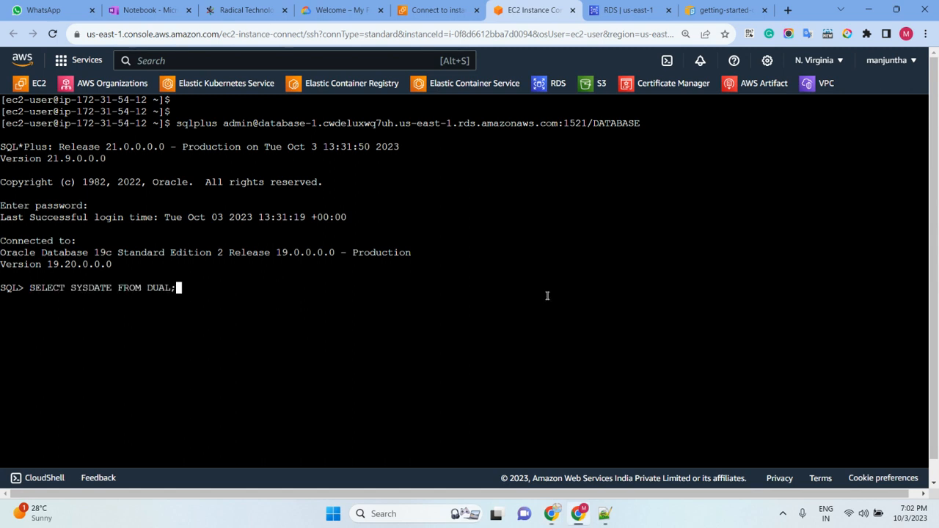
{"action": "key", "text": "Return"}
{"action": "left_click_drag", "start_coordinate": [66, 335], "coordinate": [2, 332]}
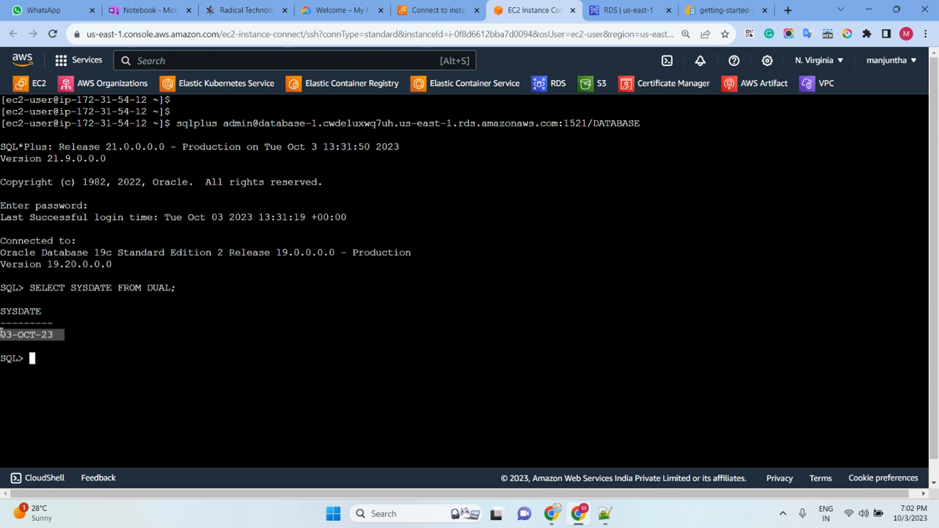
{"action": "left_click", "coordinate": [130, 347]}
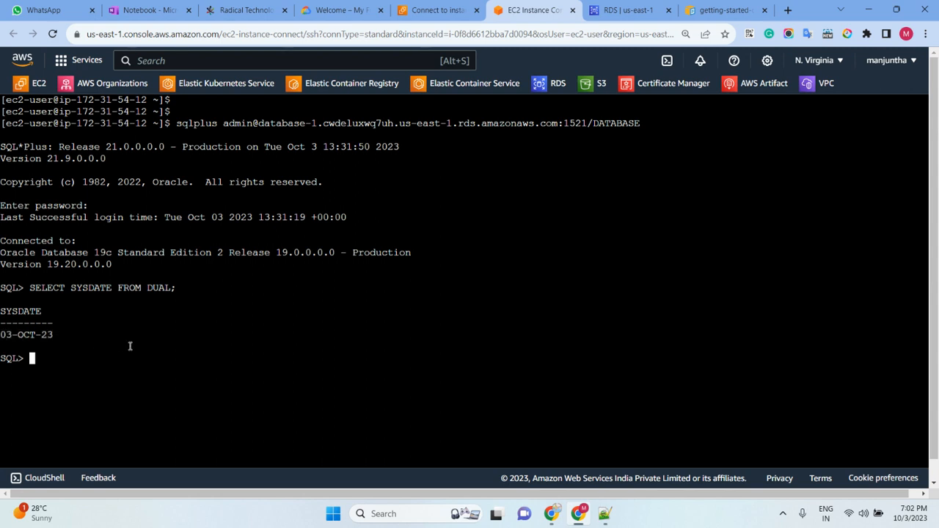